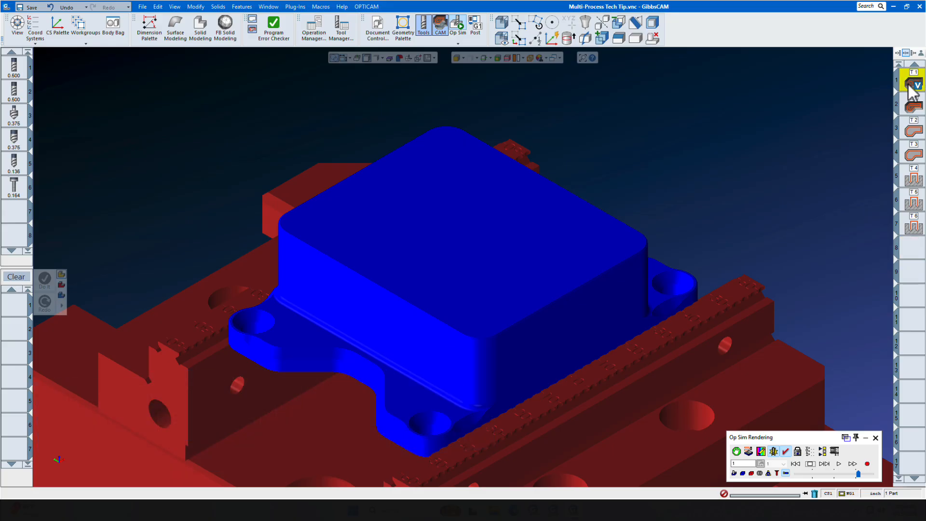
- Load the first four operations back into the process list, close the VoluMill settings and run the Op Sim rendering
shift+click(913, 155)
drag(222, 376, 17, 309)
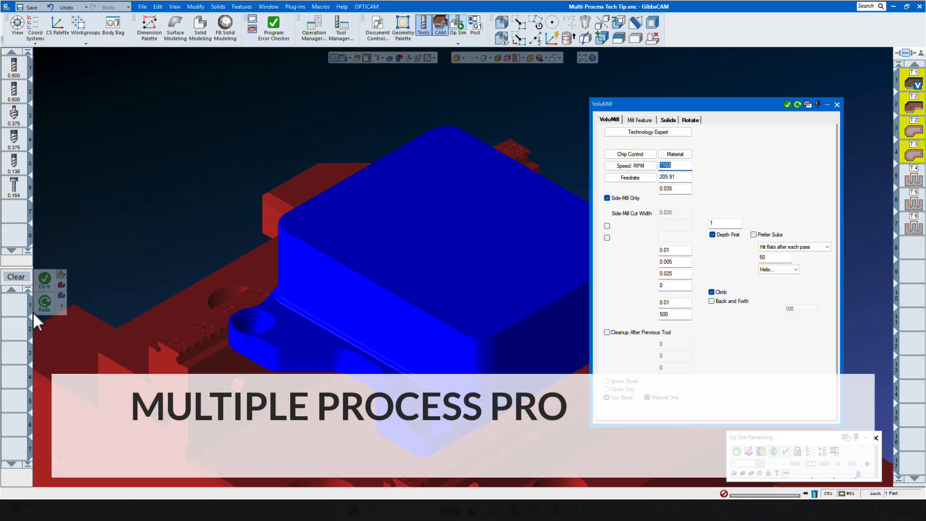
click(837, 105)
click(839, 464)
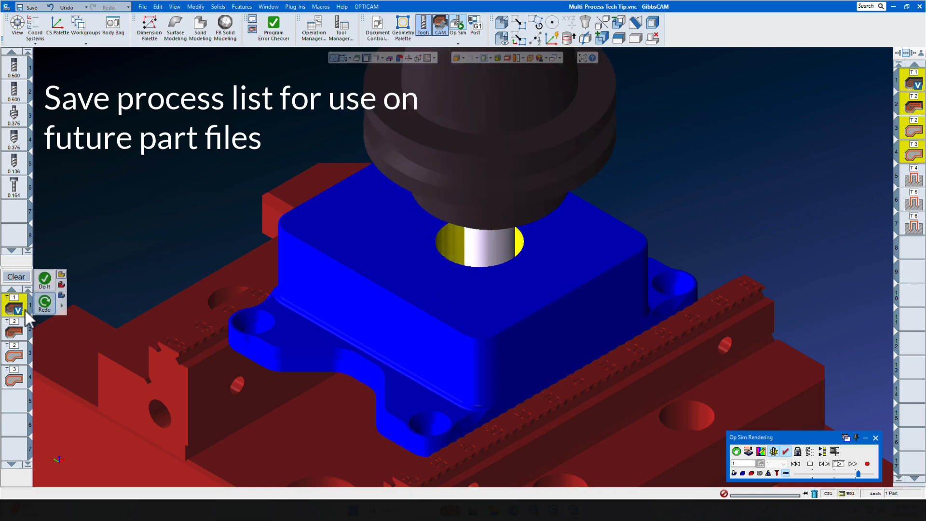
- Examine the process list's options for saving and loading process lists
right_click(4, 311)
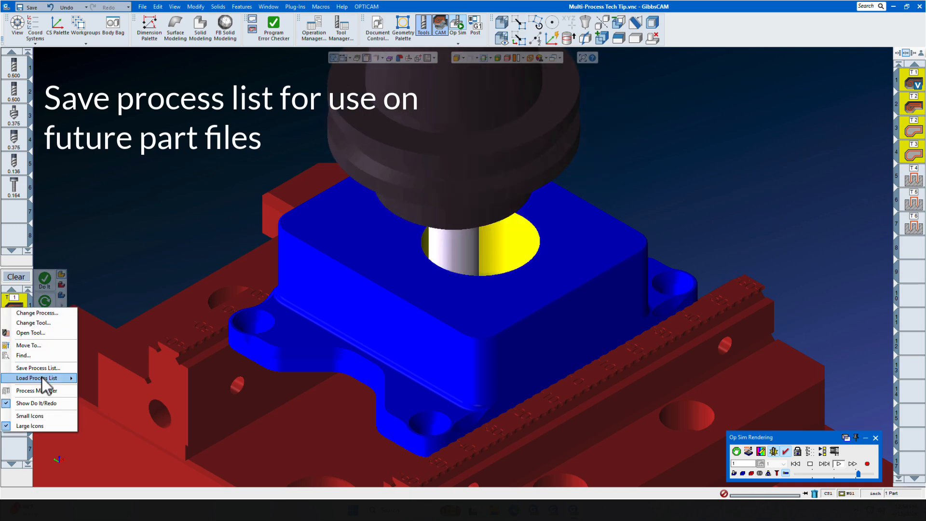
mouse_move(42, 377)
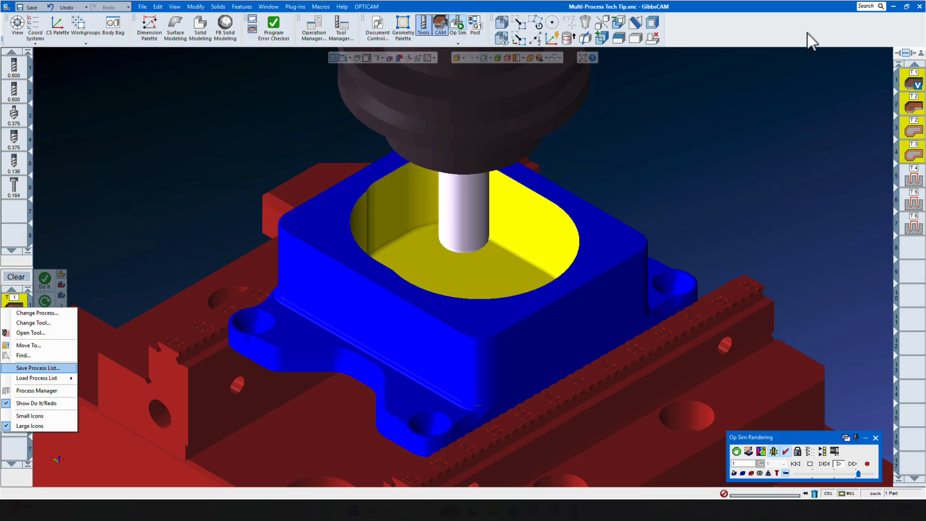
key(Escape)
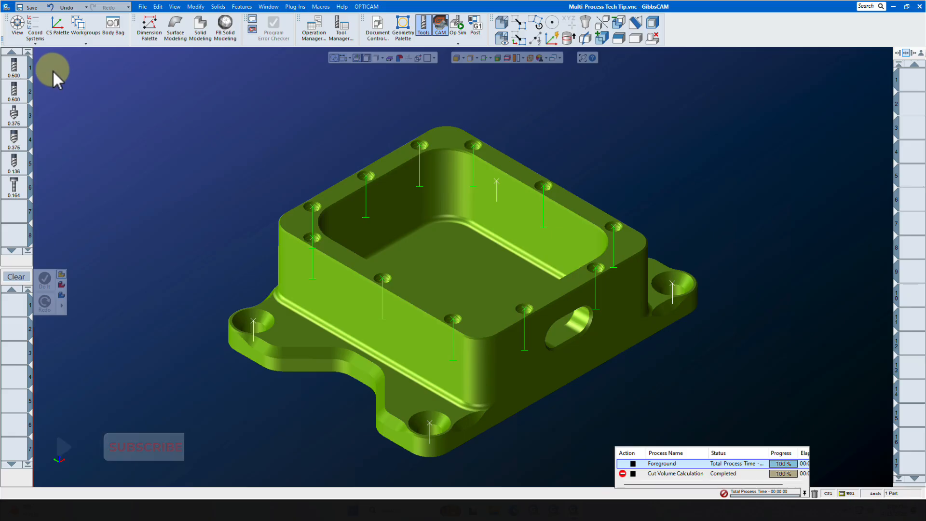
- Review the type, diameter and other details of the tools in the tool list
mouse_move(21, 71)
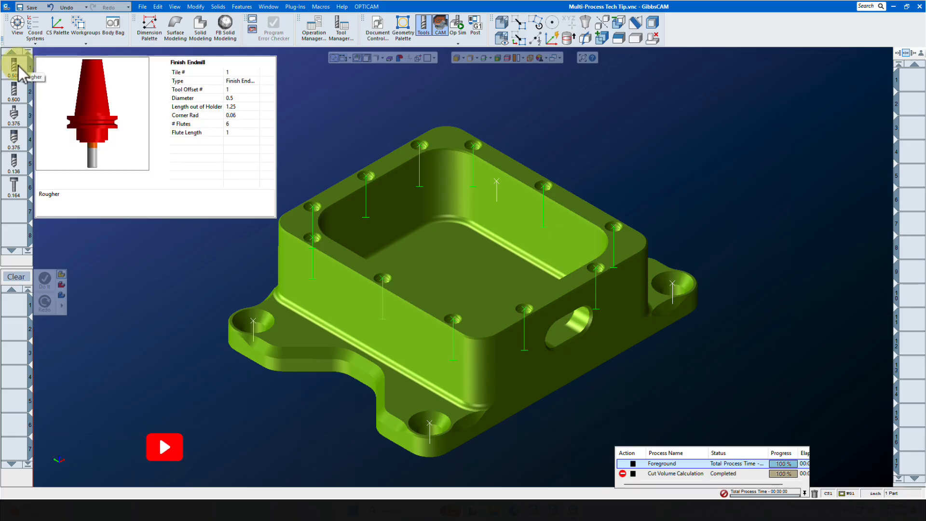
mouse_move(19, 93)
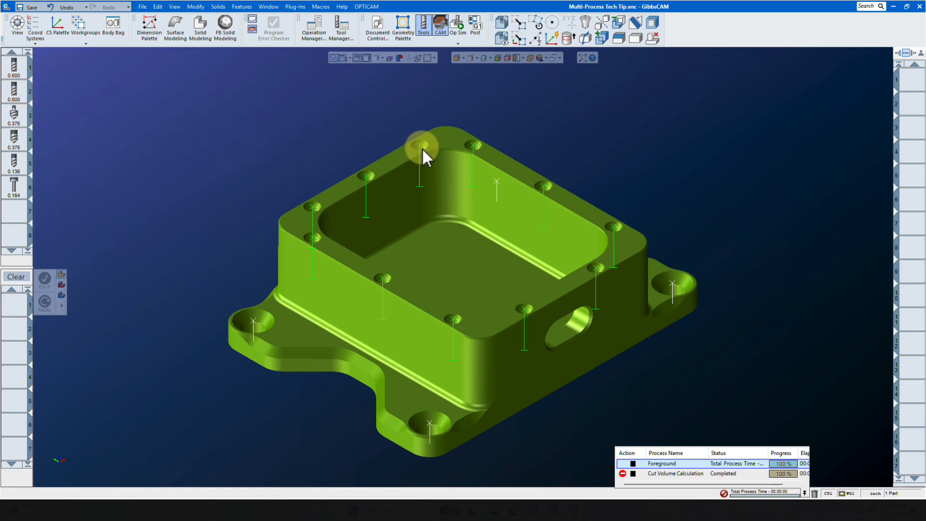
mouse_move(14, 141)
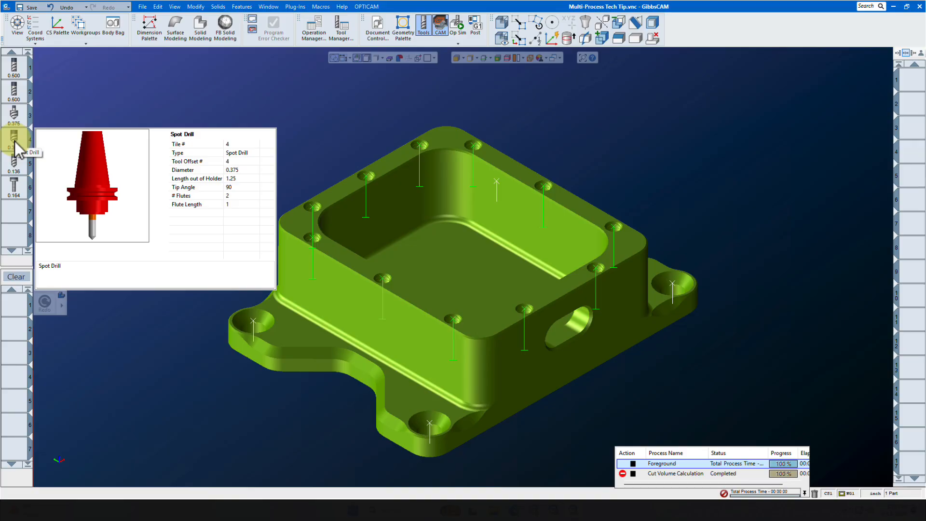
mouse_move(16, 166)
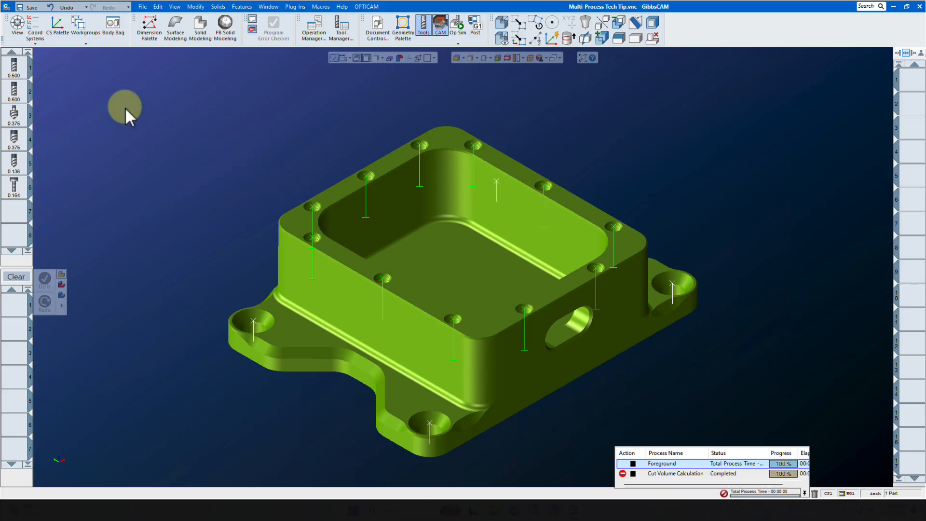
- Create a VoluMill process with tool 1, the 0.5 rougher, taking its final depth of -0.85 from the pocket floor
drag(15, 66, 17, 307)
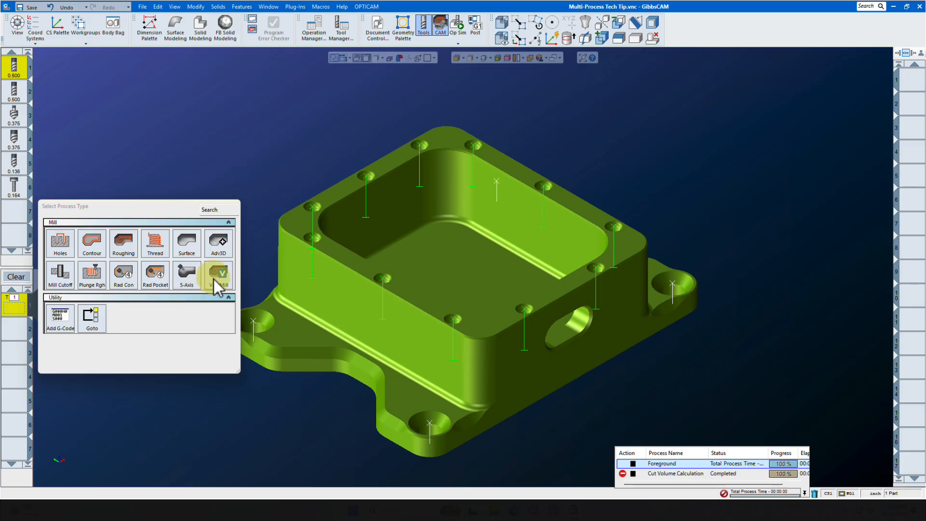
click(216, 276)
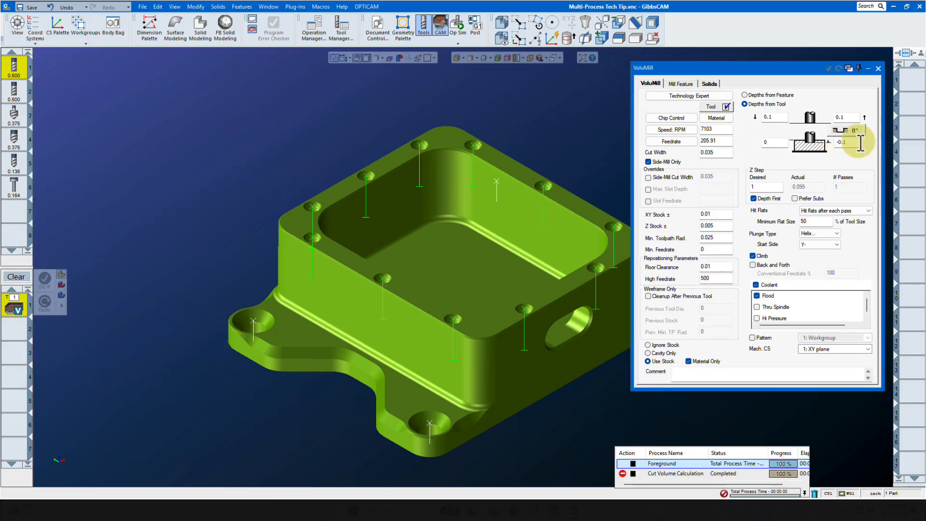
click(859, 143)
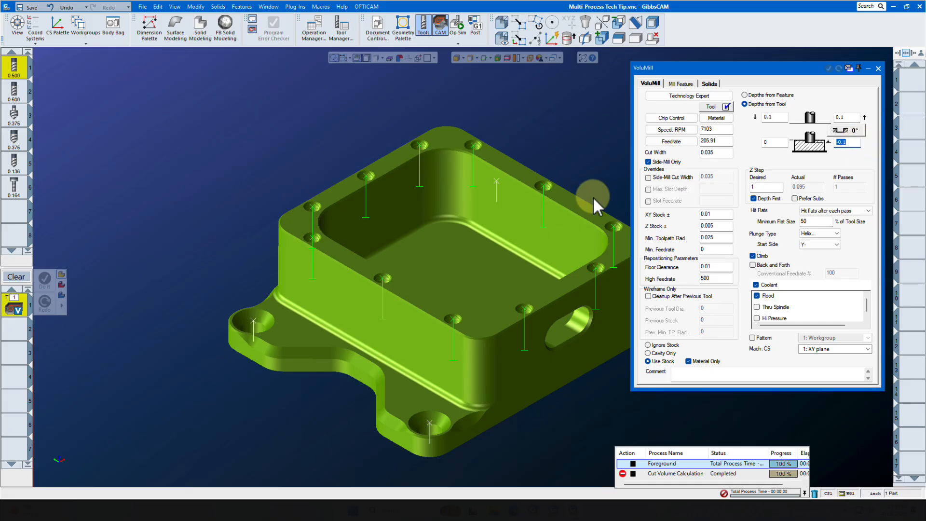
click(457, 259)
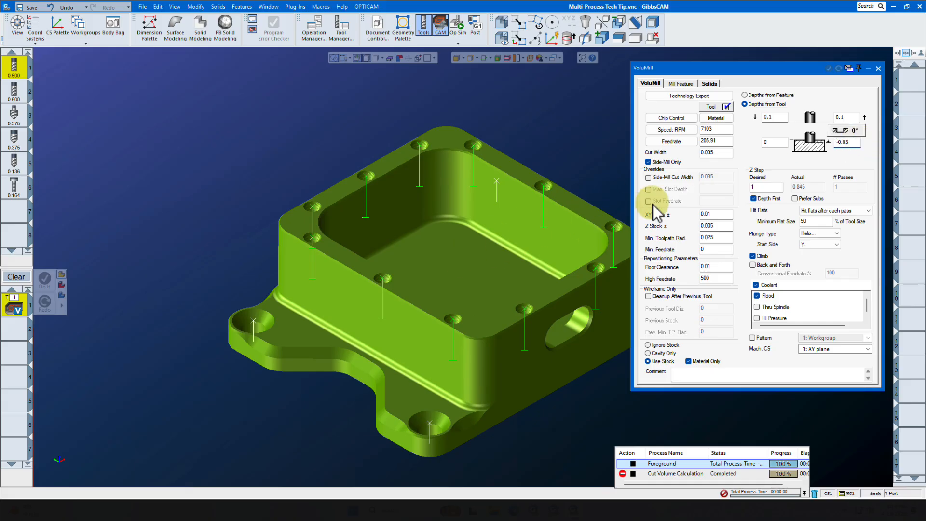
click(859, 142)
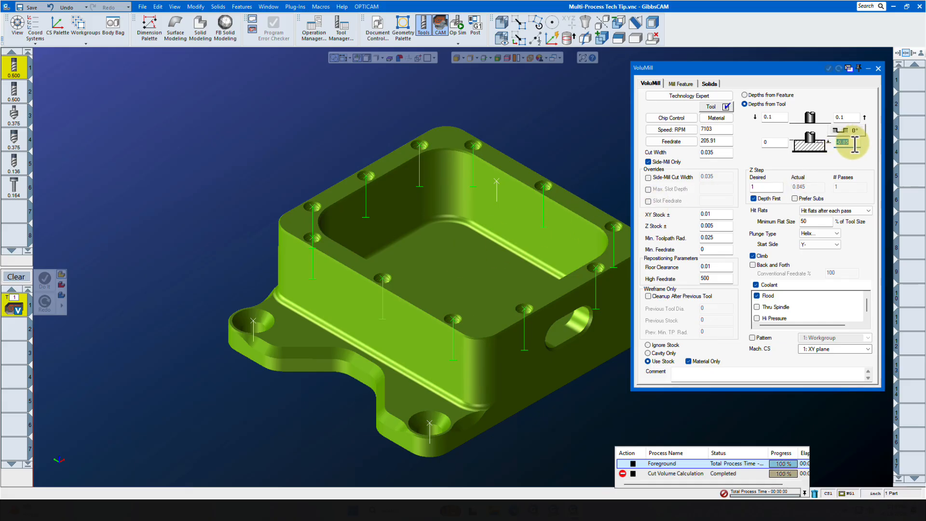
alt+click(475, 254)
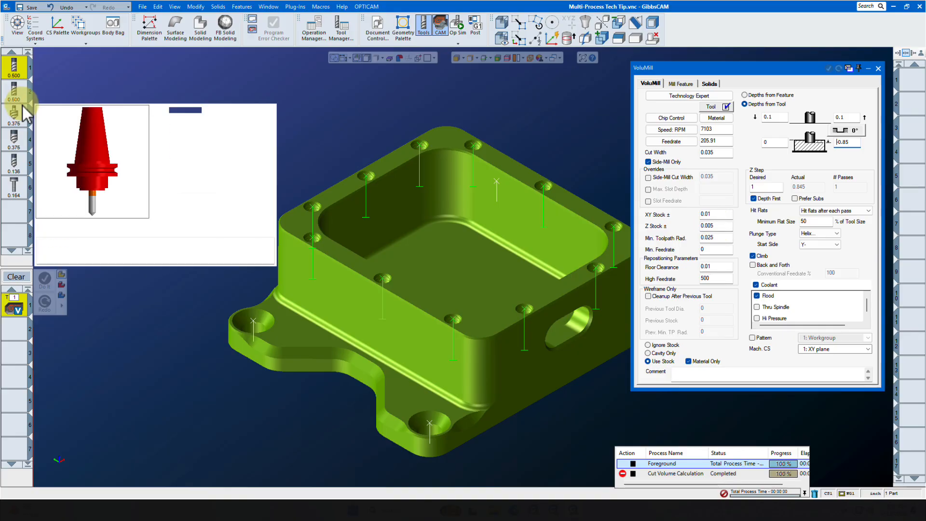
- Add a Roughing process with the 0.5 tool 2 as the second process, using the Offset With Cleanup pocket type
drag(14, 90, 24, 329)
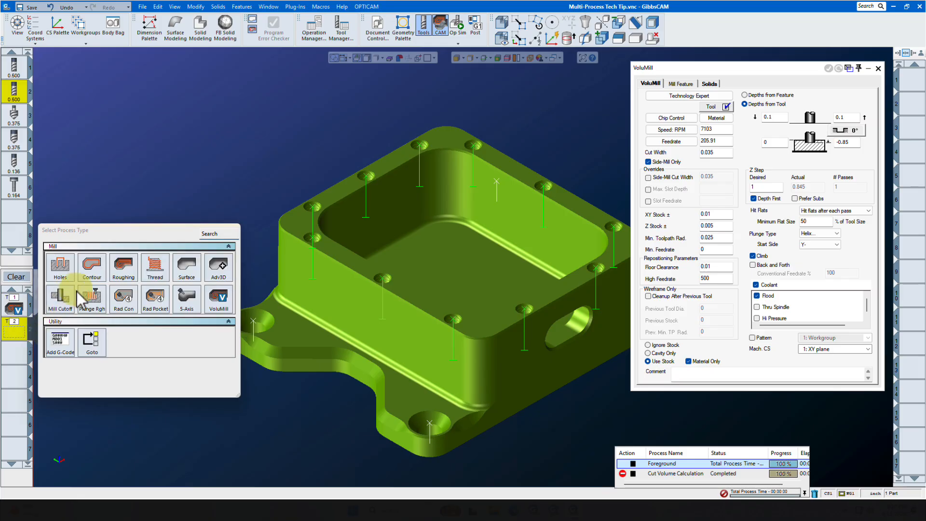
click(122, 268)
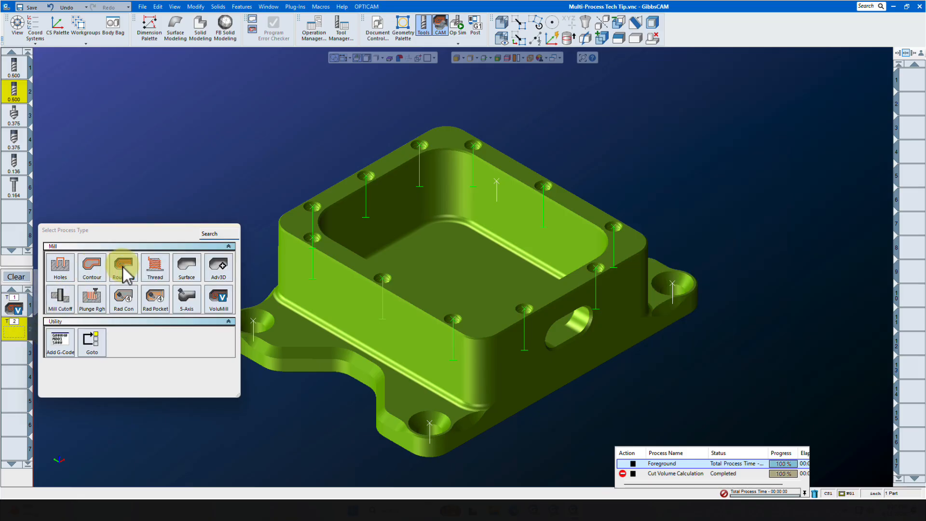
click(122, 268)
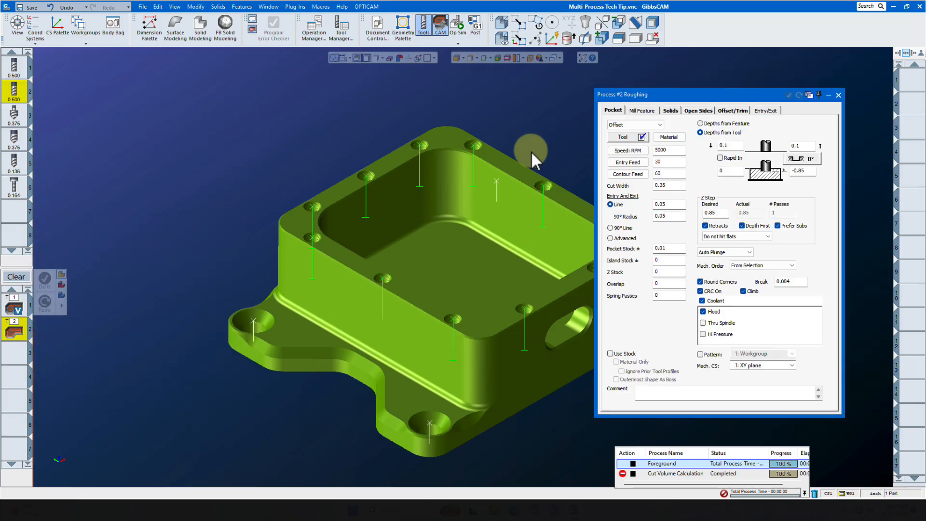
click(661, 125)
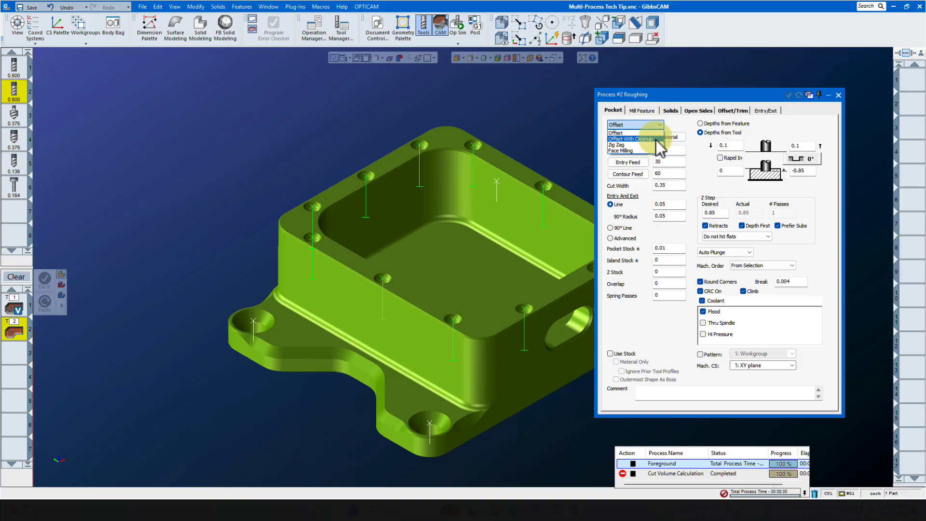
click(658, 144)
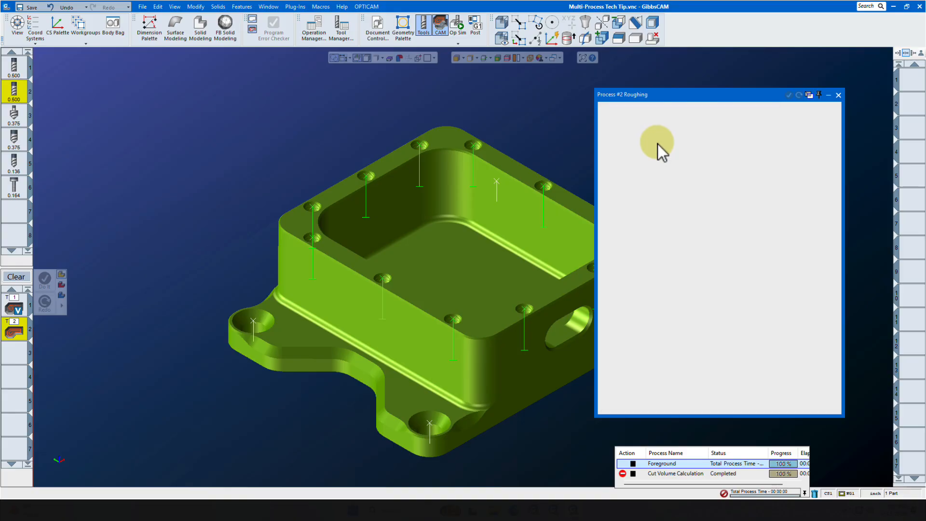
double_click(812, 172)
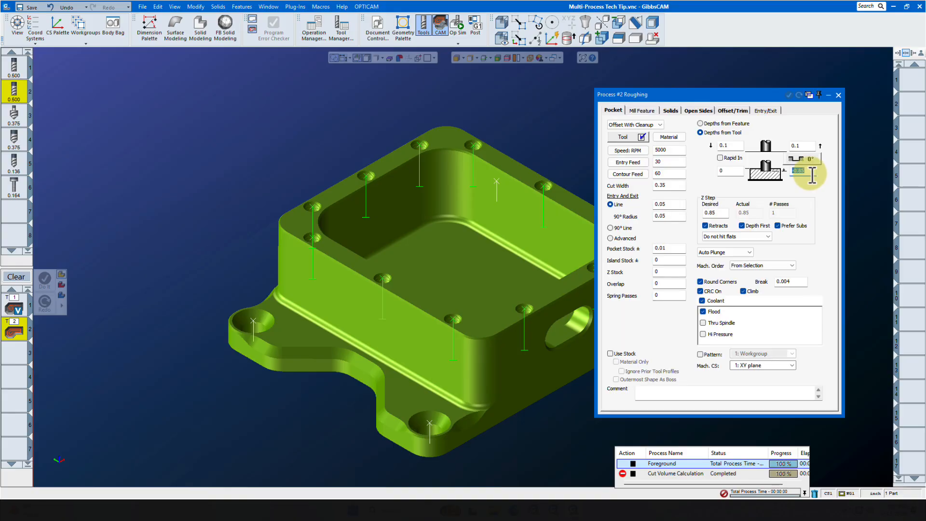
double_click(676, 249)
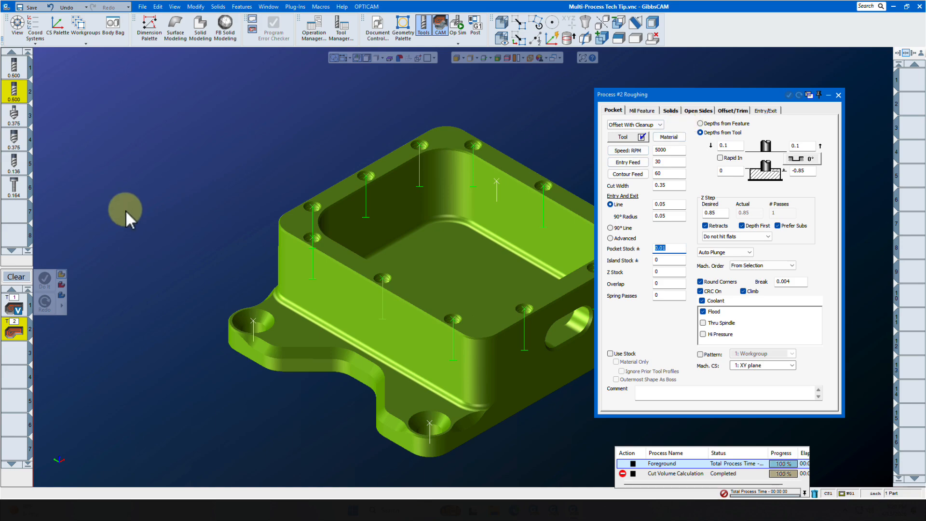
- Add a Contour process with tool 2 as the third process and set its stock to 0
mouse_move(16, 101)
drag(15, 101, 15, 363)
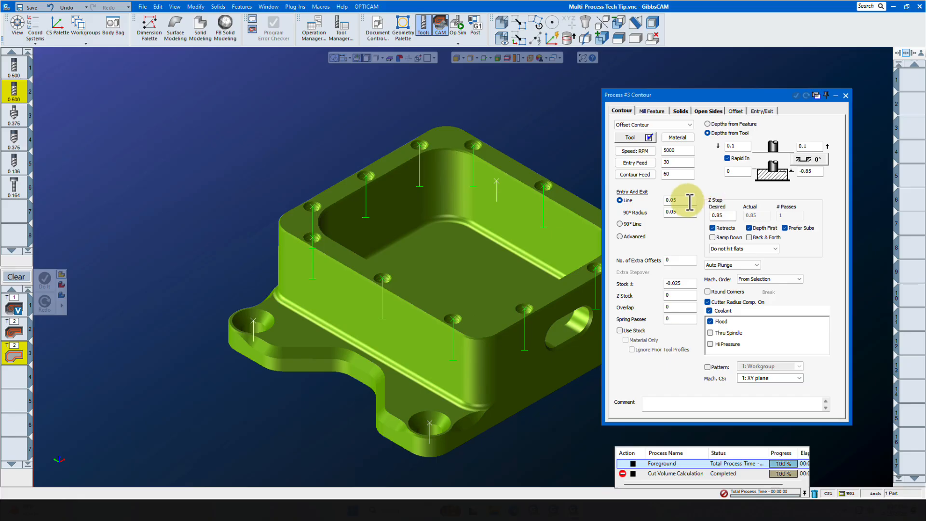
double_click(681, 283)
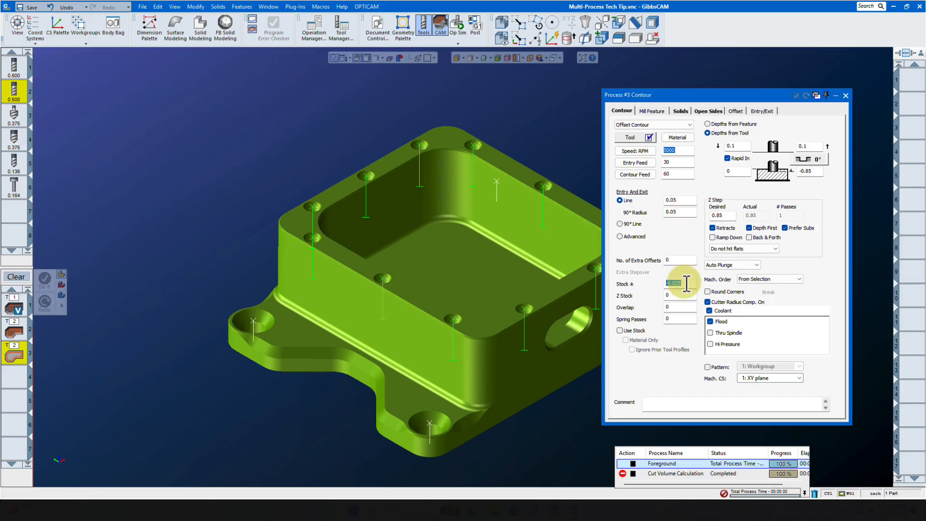
text(0)
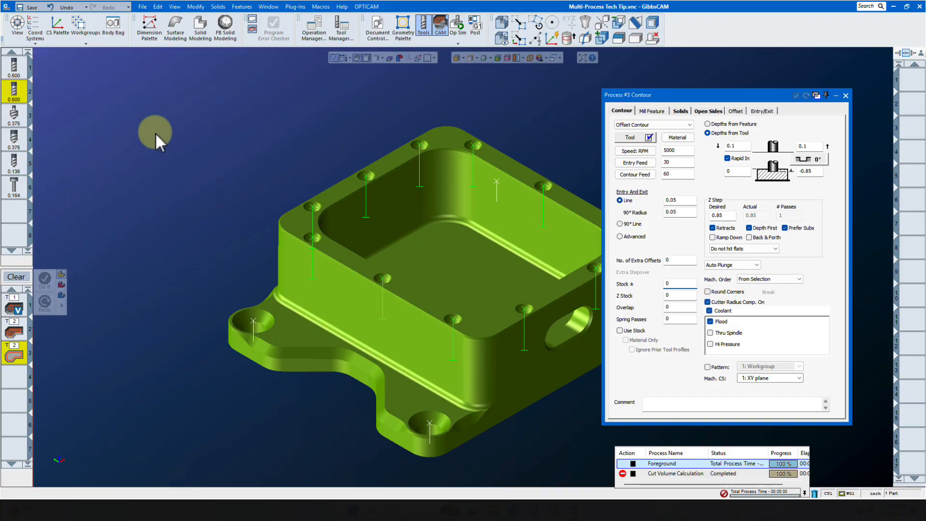
- Add a Contour process with the 0.375 chamfer mill as the fourth process, with final depth -0.1 and stock -.025, and close its settings
click(15, 114)
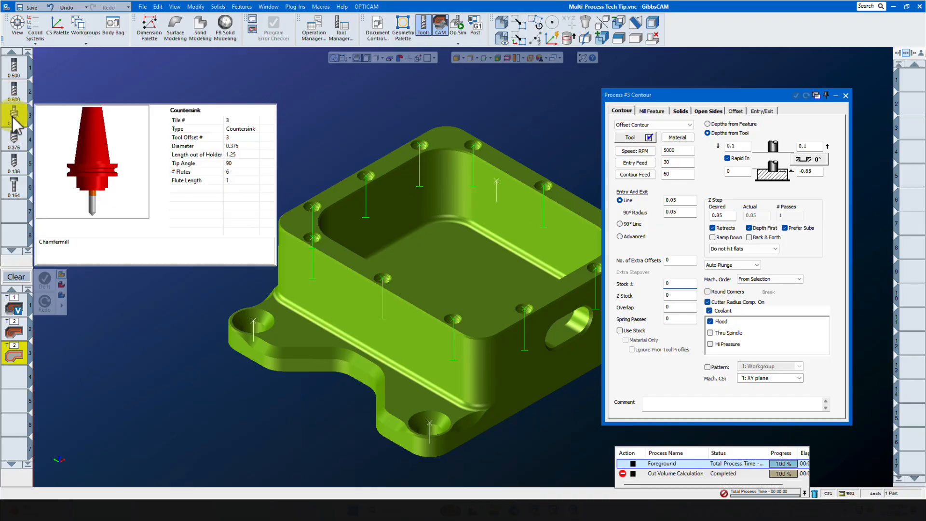
drag(14, 113, 25, 382)
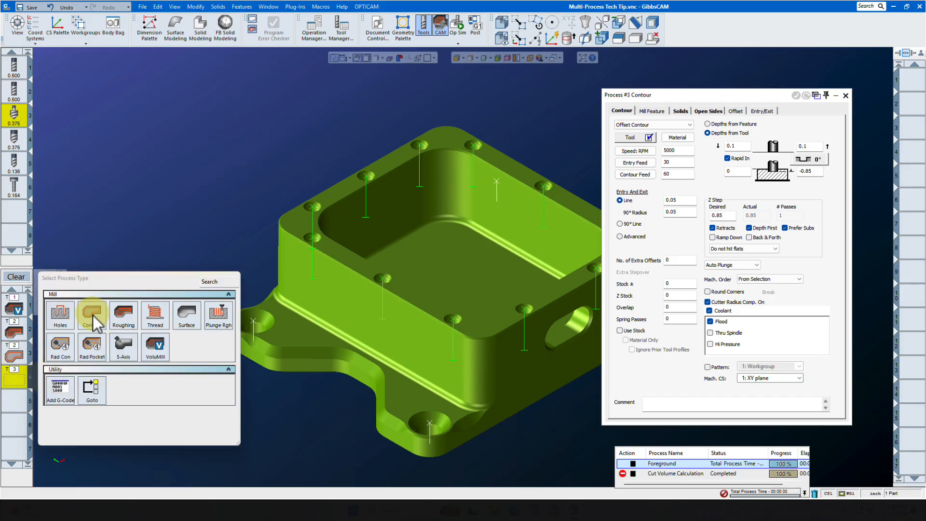
click(93, 317)
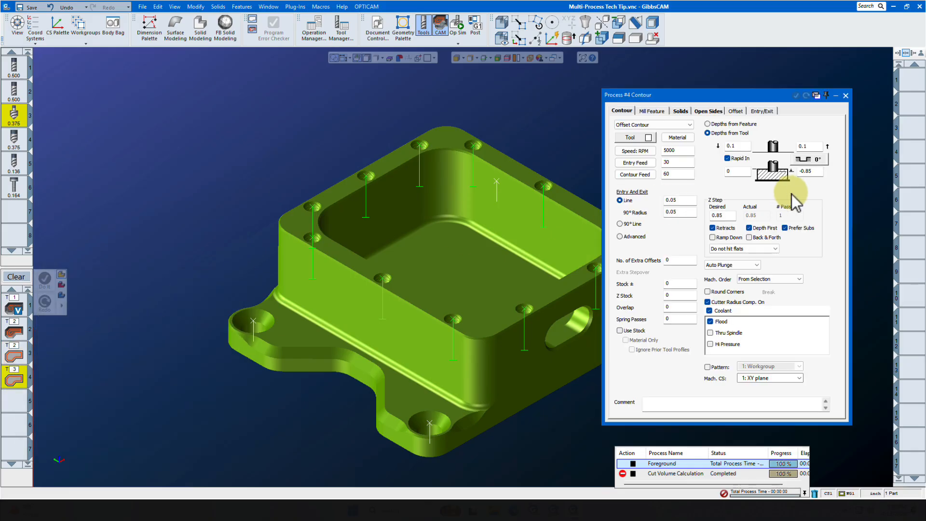
click(819, 170)
key(BackSpace)
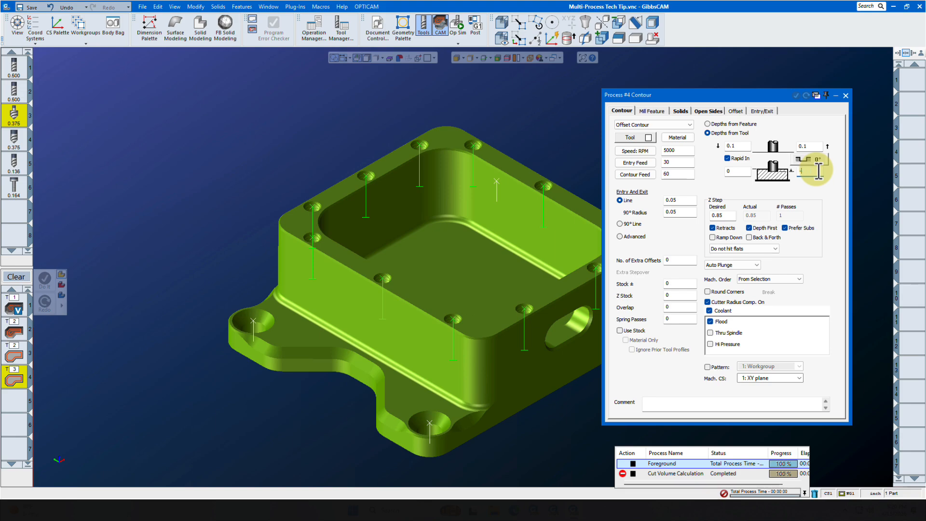
text(-.1)
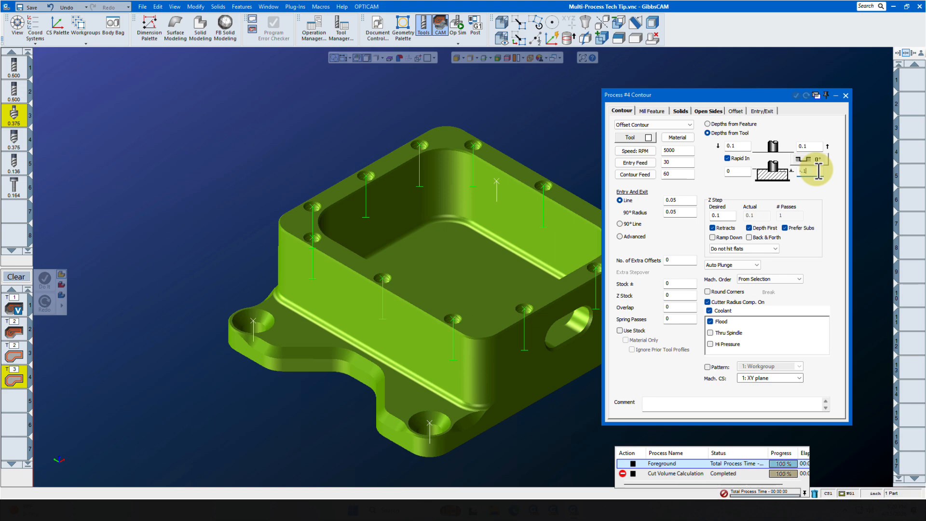
click(680, 285)
text(-)
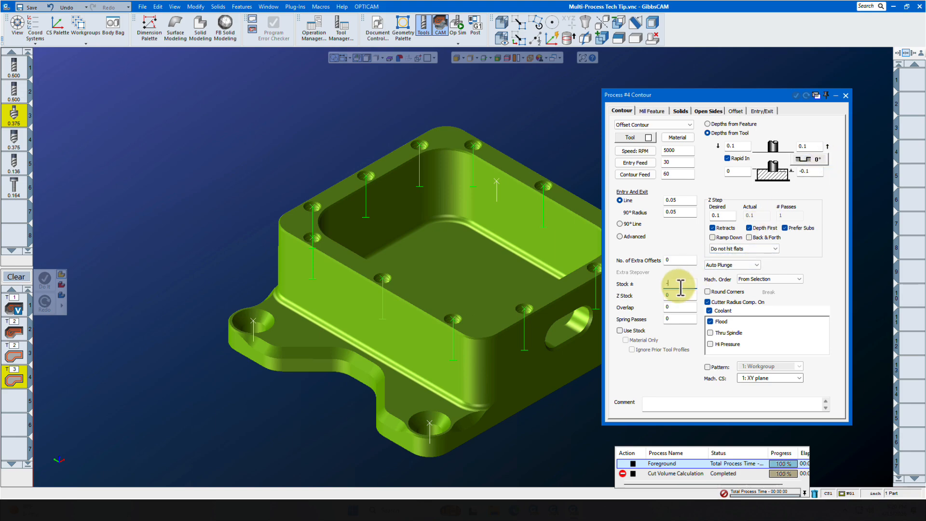
text(.025)
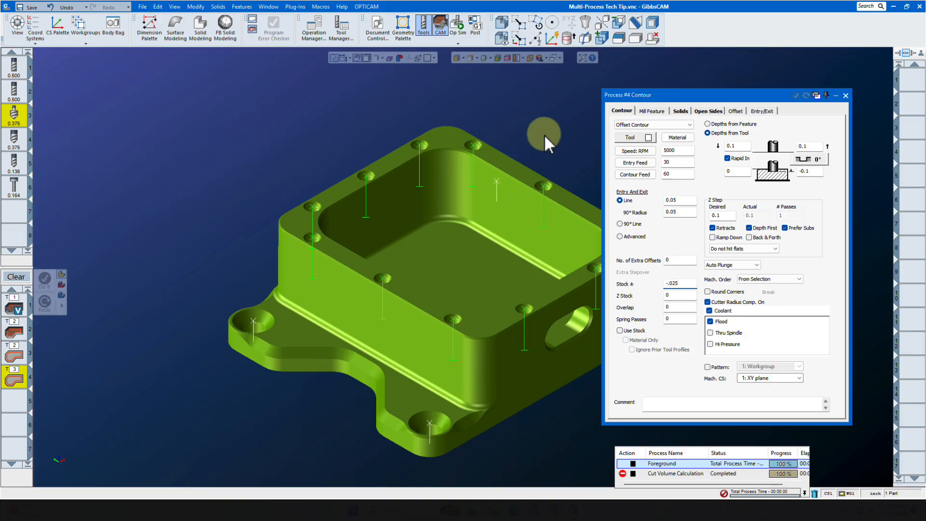
click(846, 96)
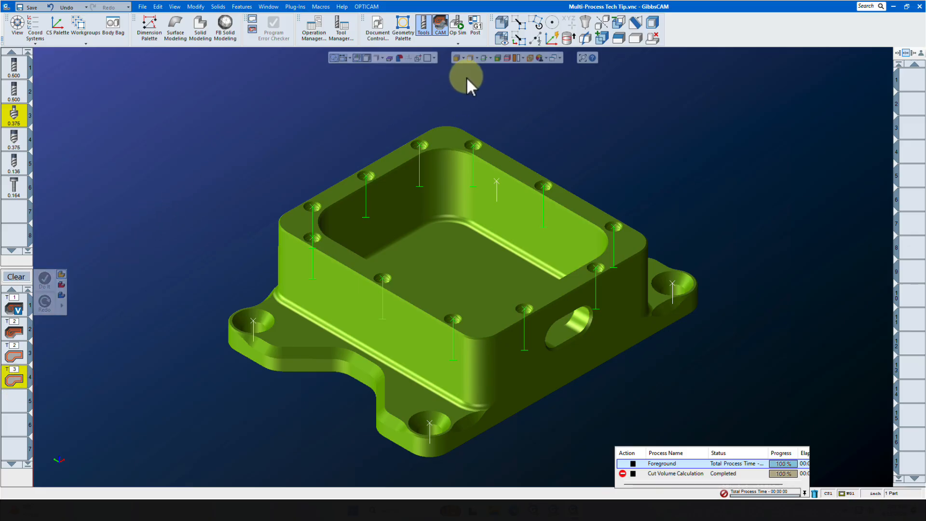
- Display the workgroup geometry, select the inner pocket profile, and generate the toolpaths for all four pocket processes
click(482, 58)
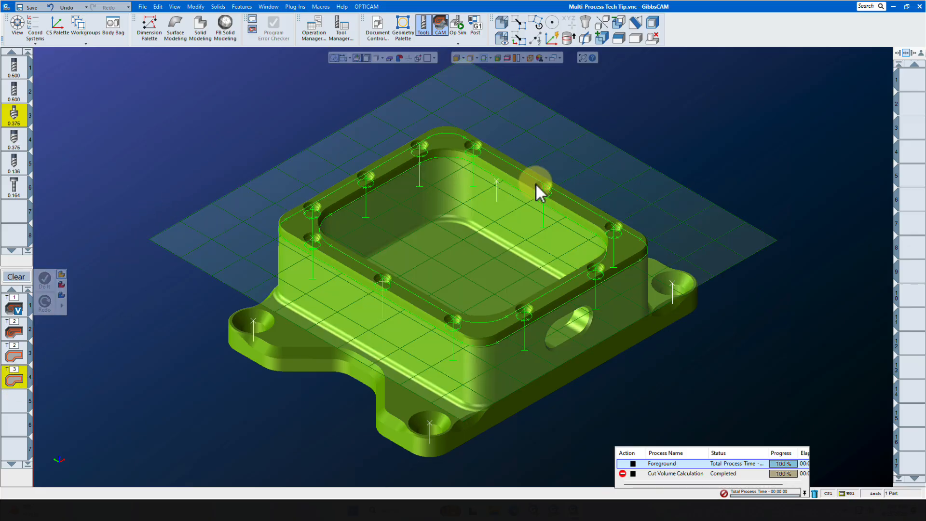
click(519, 192)
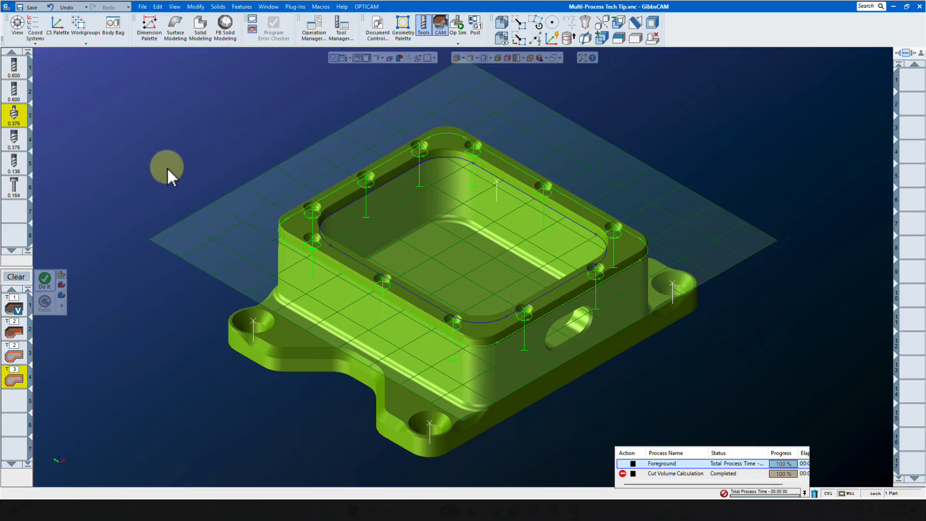
click(47, 280)
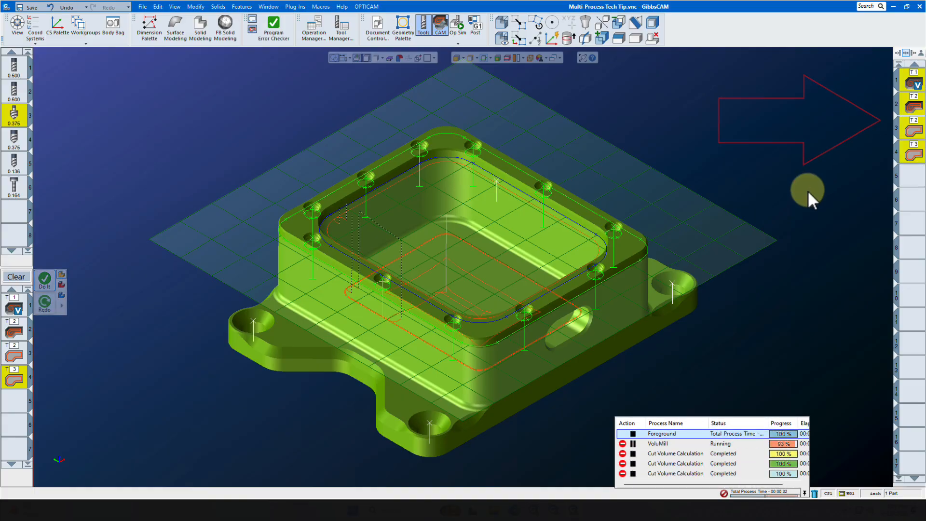
drag(914, 92, 888, 203)
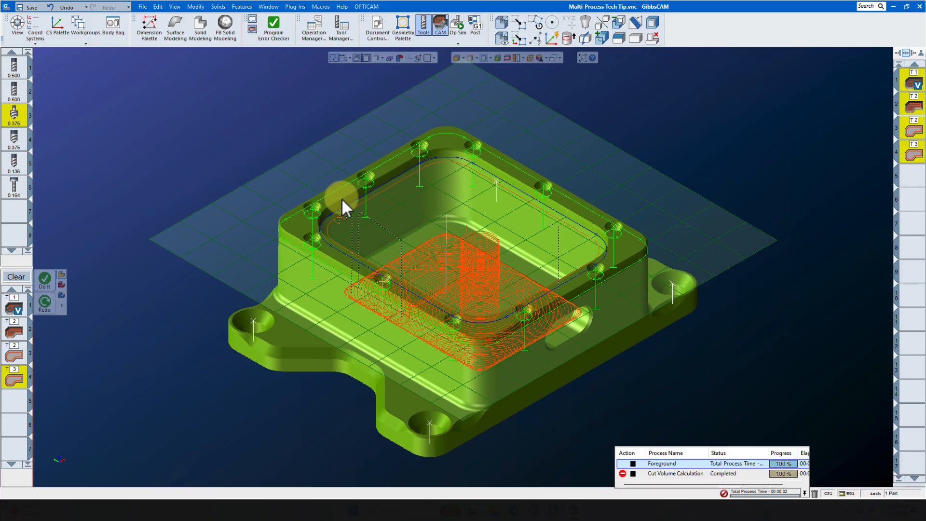
- Clear the pocket processes from the process list, make the empty fifth operation slot current, and hide the profile geometry
click(19, 277)
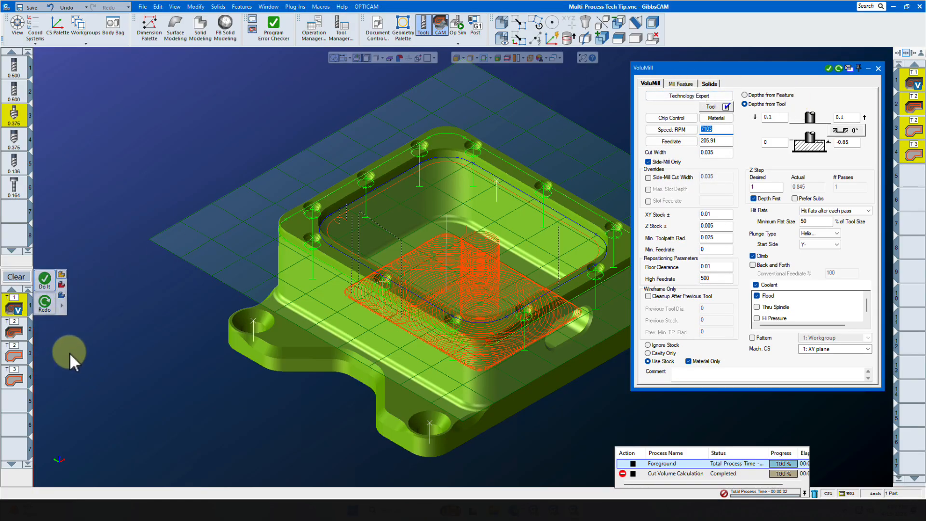
click(879, 69)
click(17, 278)
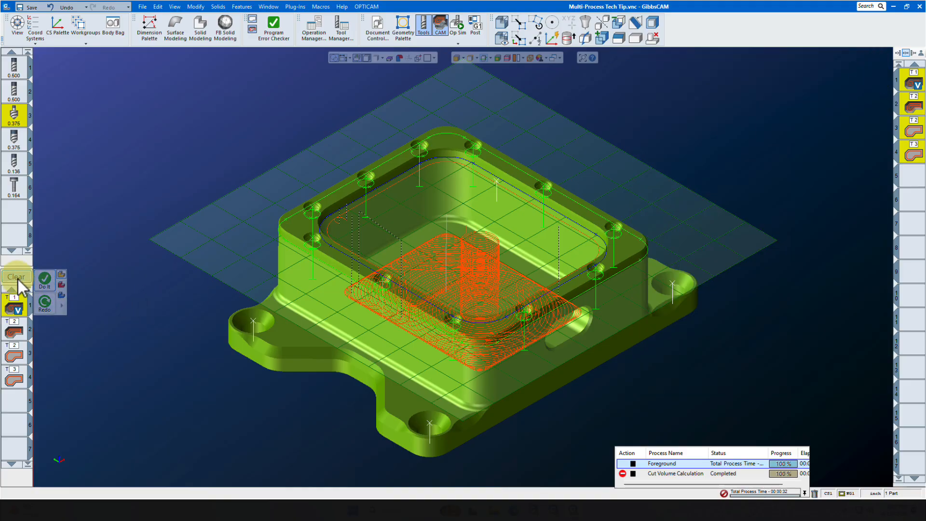
click(911, 177)
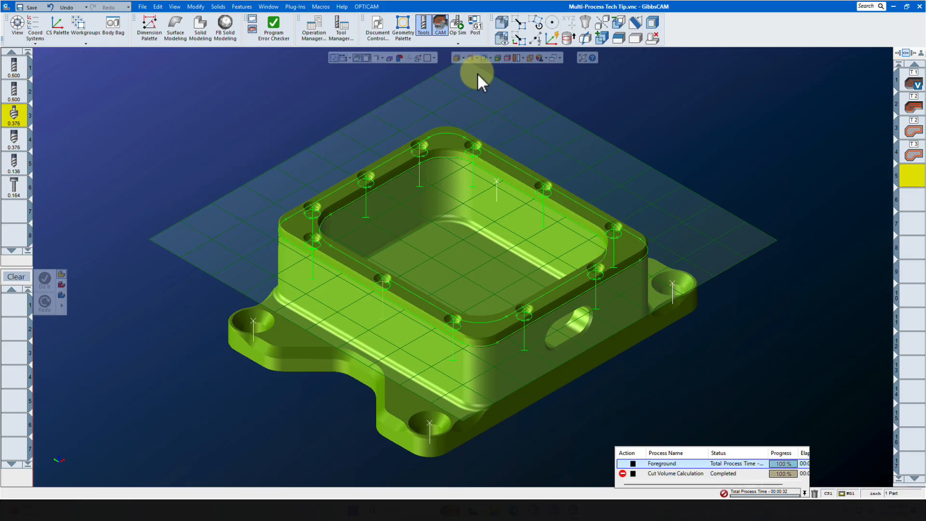
click(483, 58)
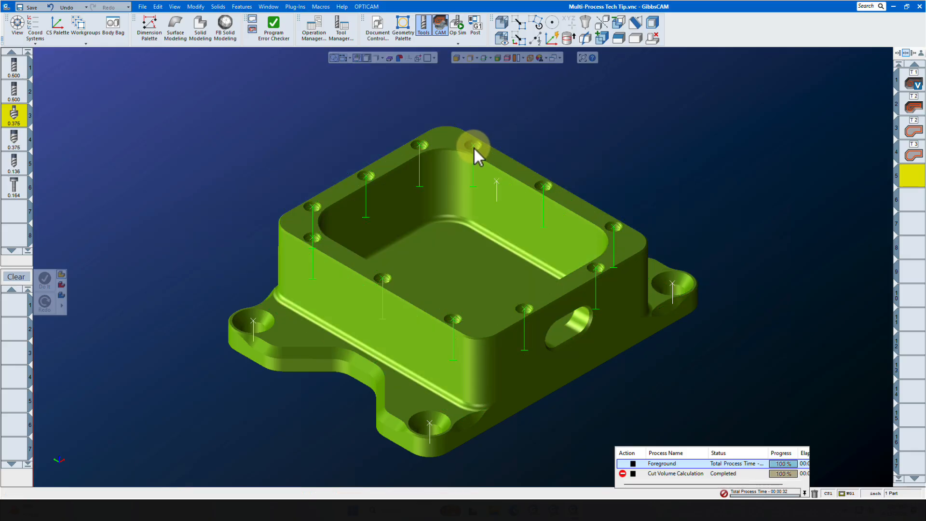
- Create a Holes process with the 0.375 tool 4 and calculate its speed and feed from the 4140 Drilling entry
click(15, 141)
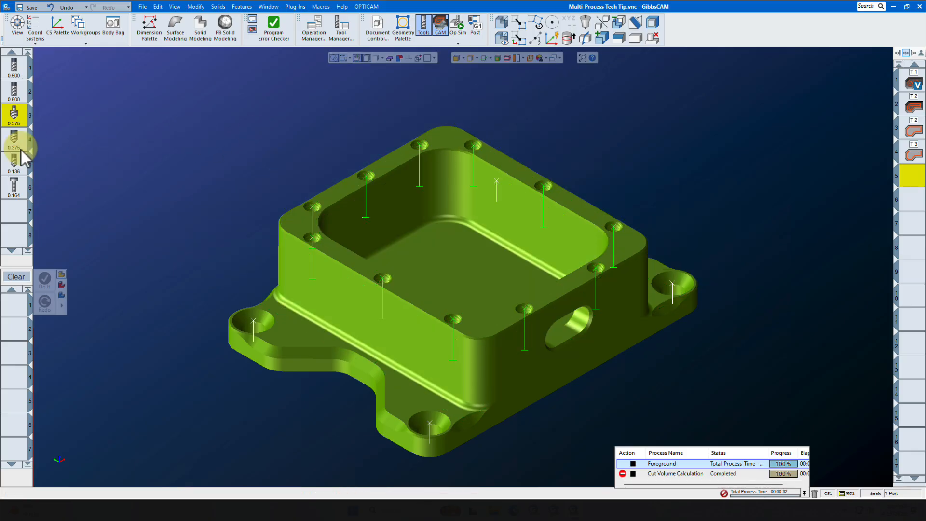
drag(14, 141, 22, 314)
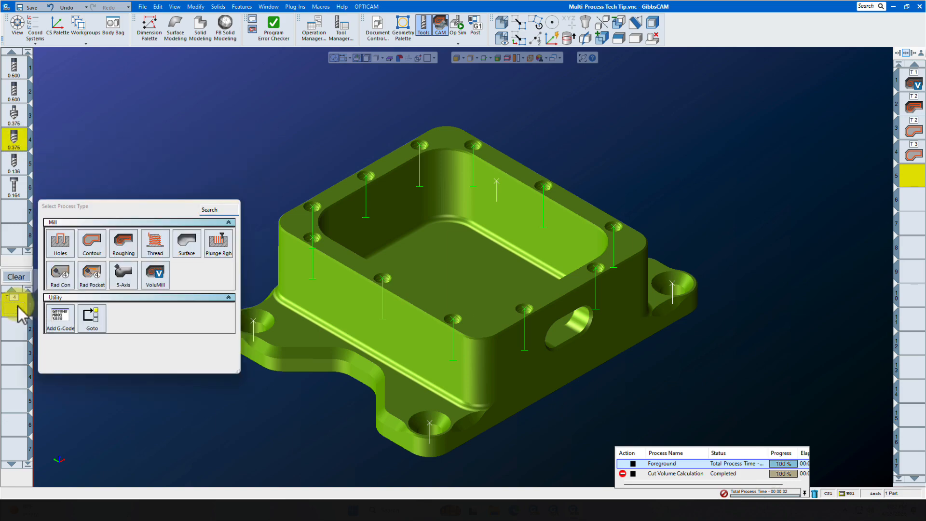
click(61, 240)
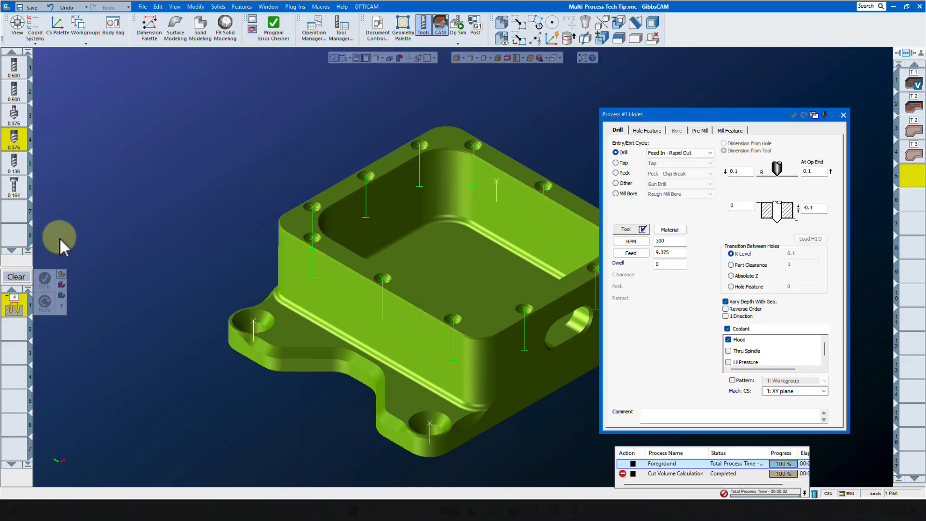
click(626, 230)
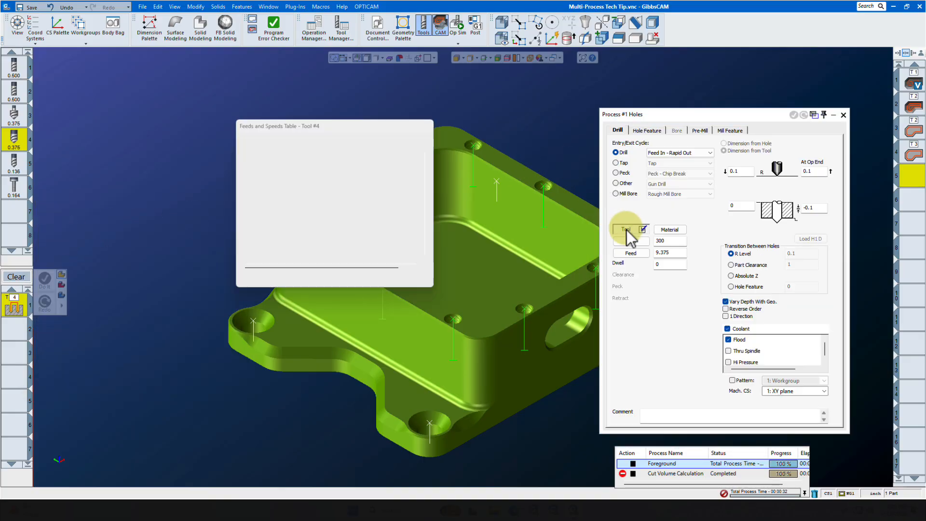
click(247, 162)
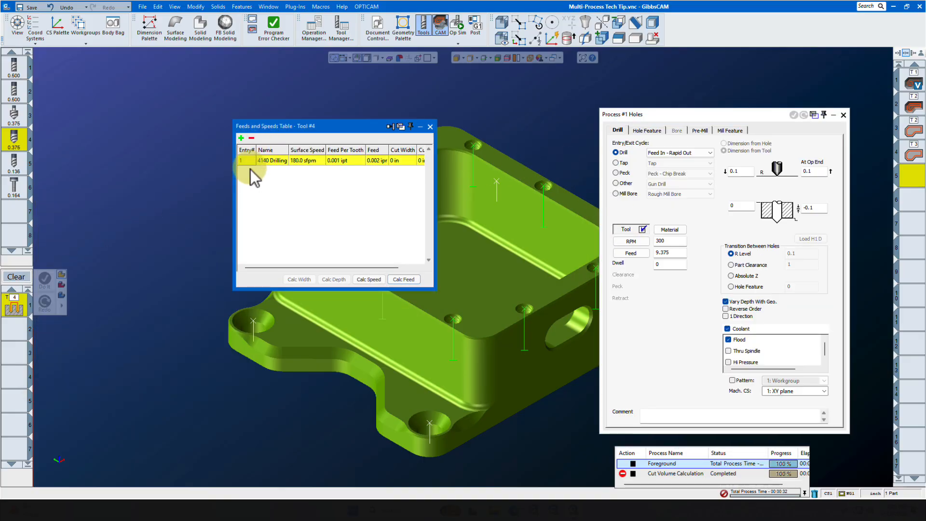
click(371, 280)
click(401, 280)
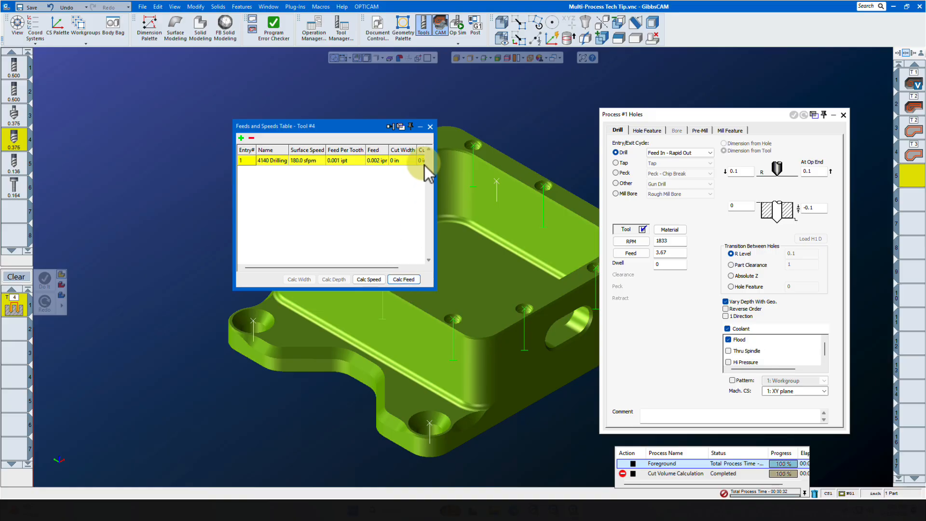
click(429, 128)
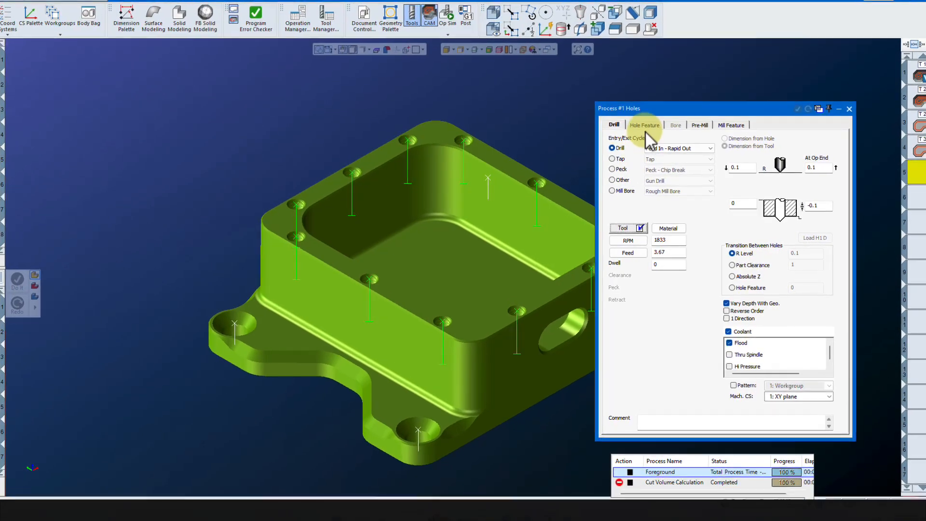
- Set the first Holes process to R level From Hole Feature, op end Same As R Level, and feature depth Chamfer
click(646, 126)
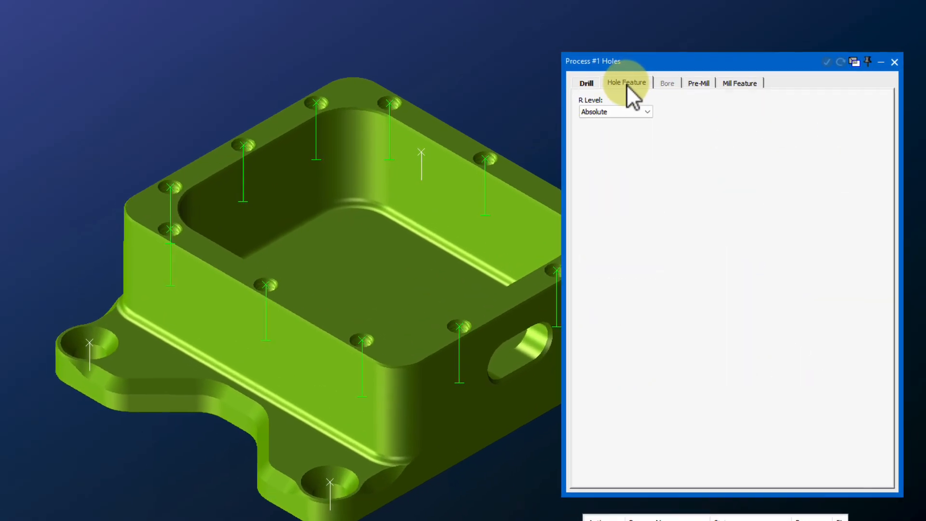
click(639, 104)
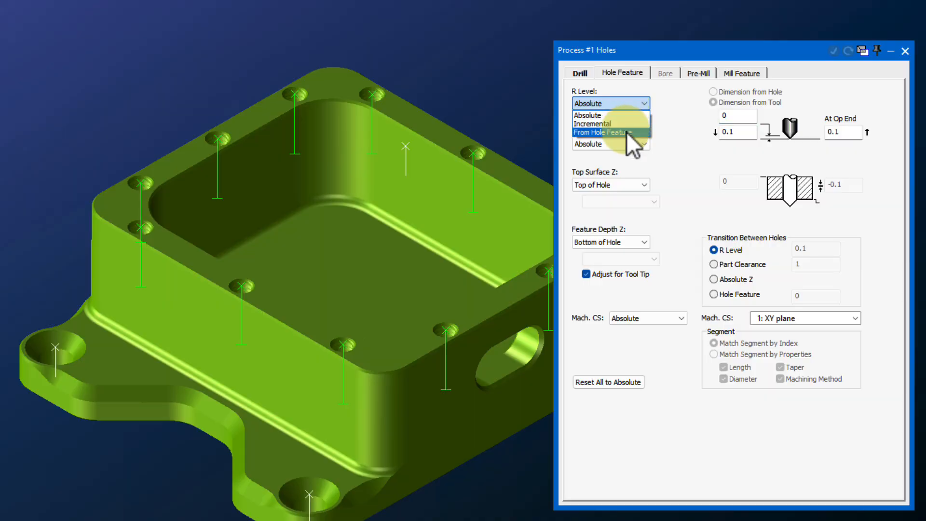
click(627, 134)
click(633, 143)
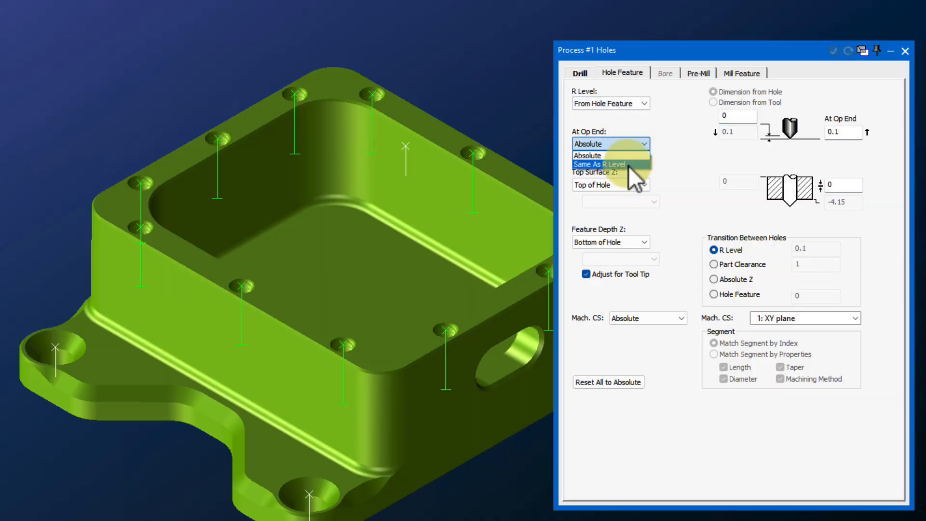
click(629, 170)
click(635, 239)
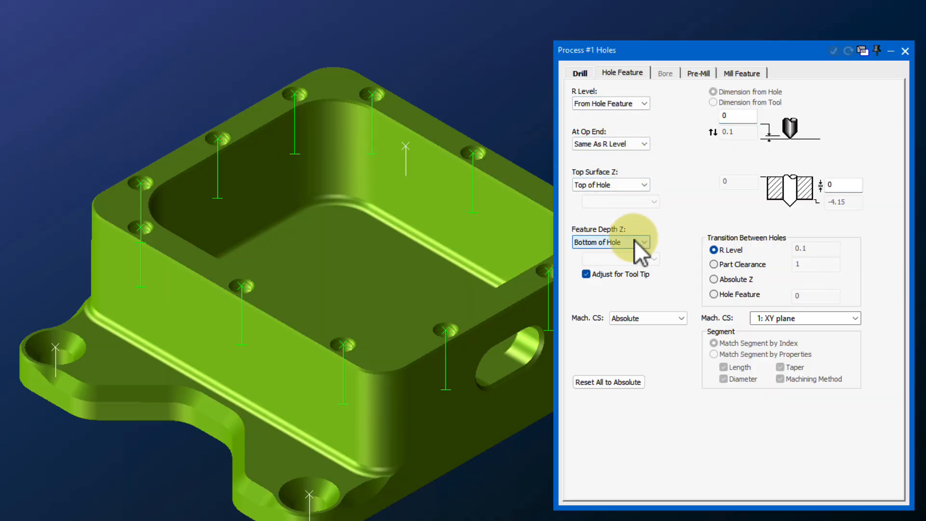
click(629, 271)
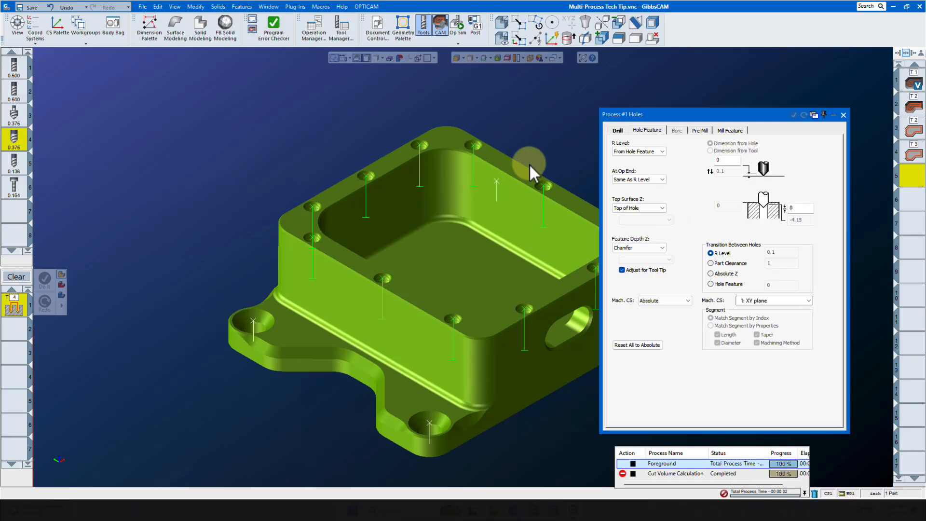
- Add a second Holes process with the 0.136 tool 5, using the Peck - Chip Break cycle and feature depth Bottom of Hole
mouse_move(15, 170)
drag(15, 170, 18, 338)
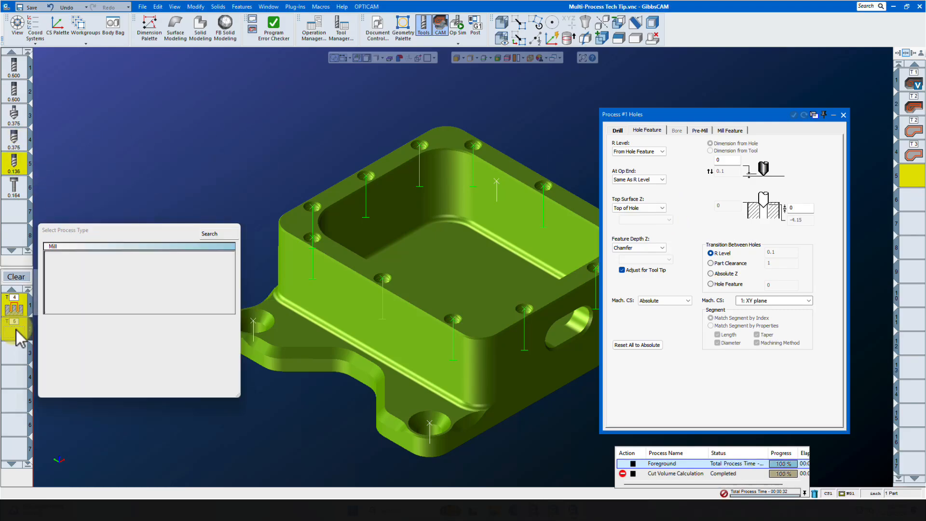
click(64, 270)
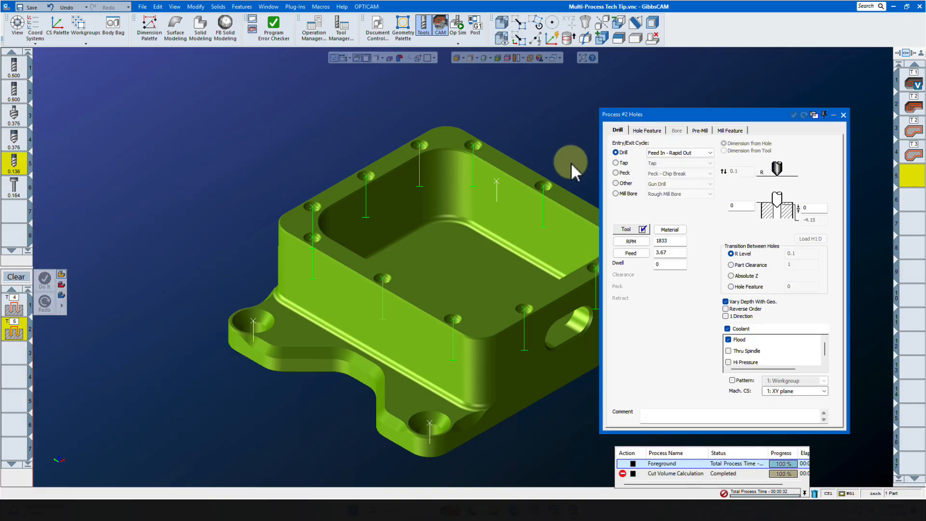
click(614, 171)
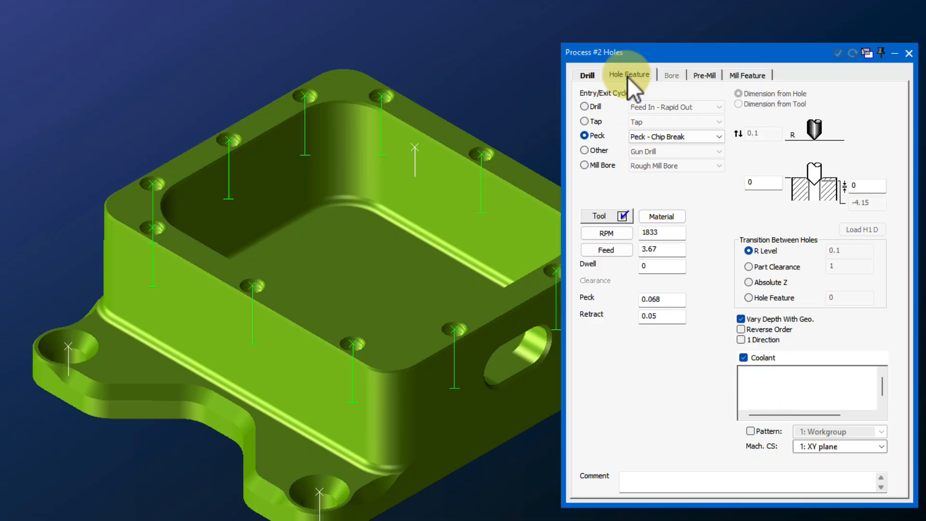
click(627, 77)
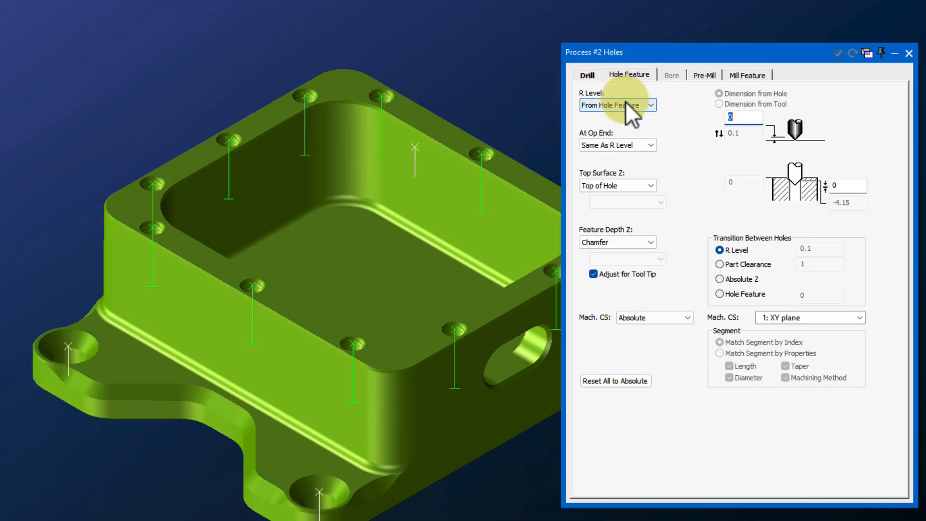
click(649, 243)
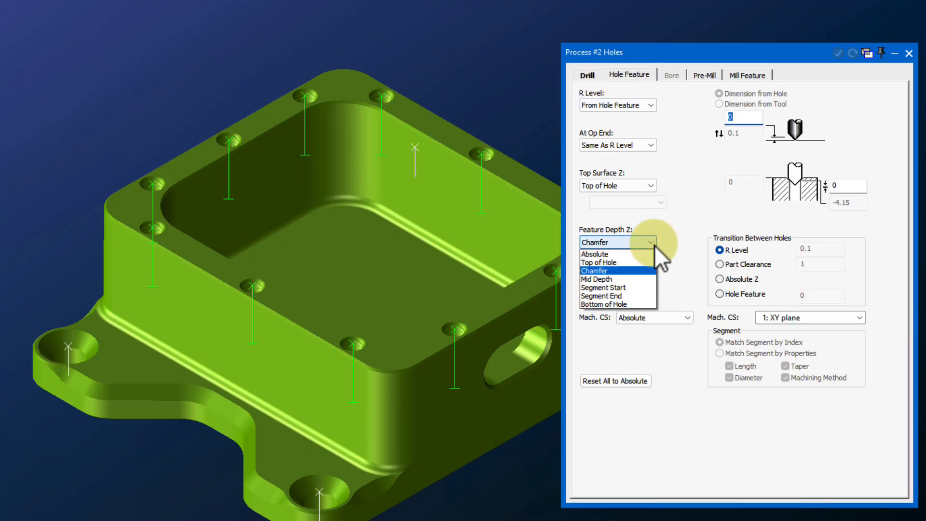
click(639, 305)
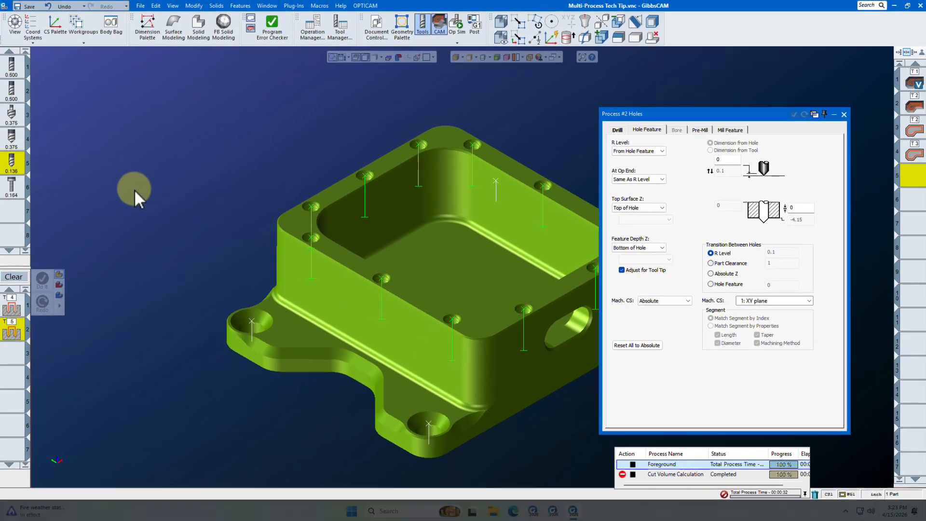
- Add a third Holes process with the 0.164 tap, using Rigid Tap at 400 RPM and a .01 bottom-of-hole offset, and close its settings
drag(13, 186, 16, 358)
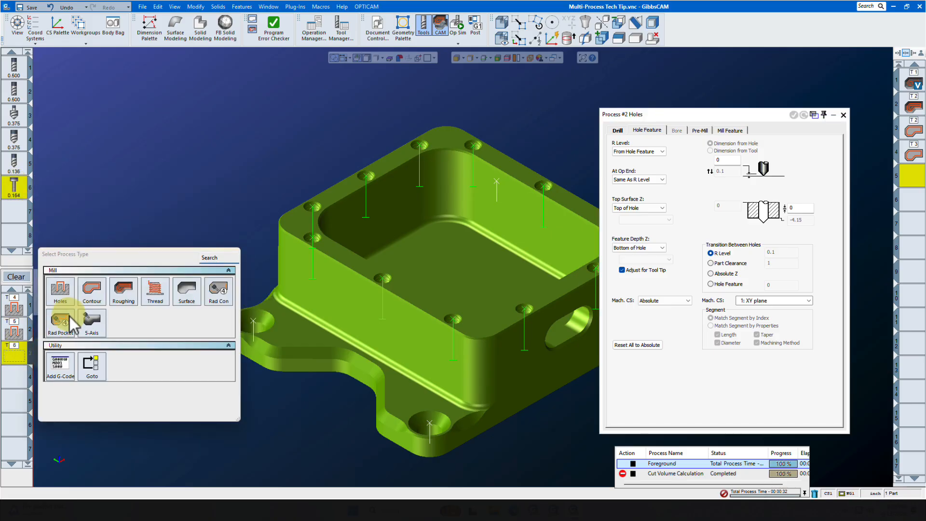
click(63, 291)
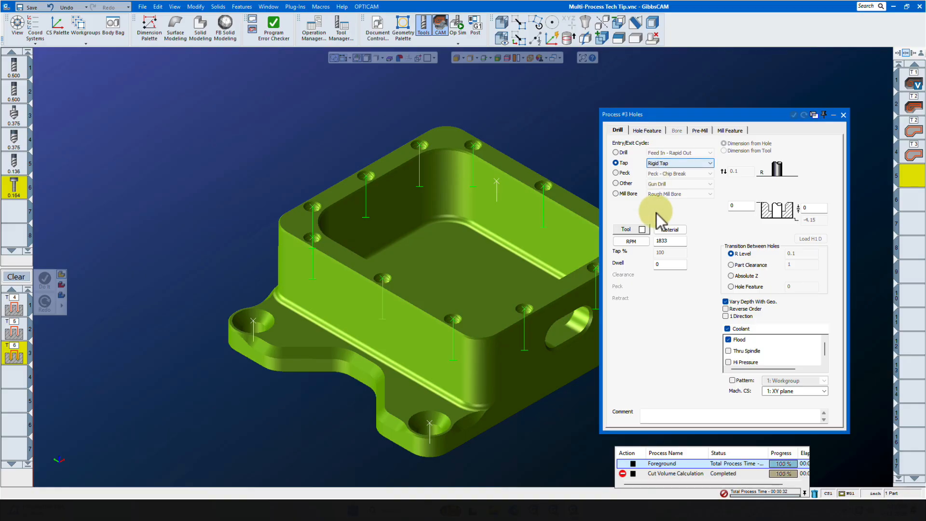
double_click(675, 241)
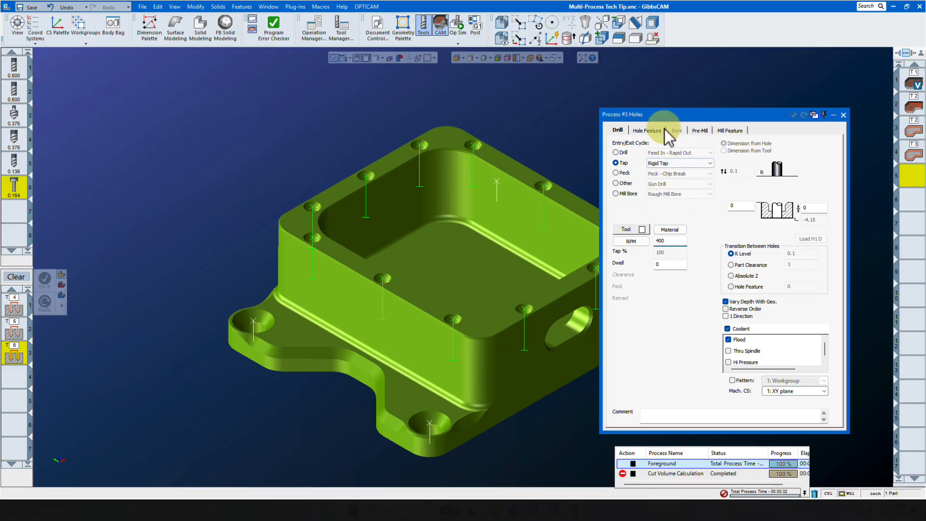
click(648, 130)
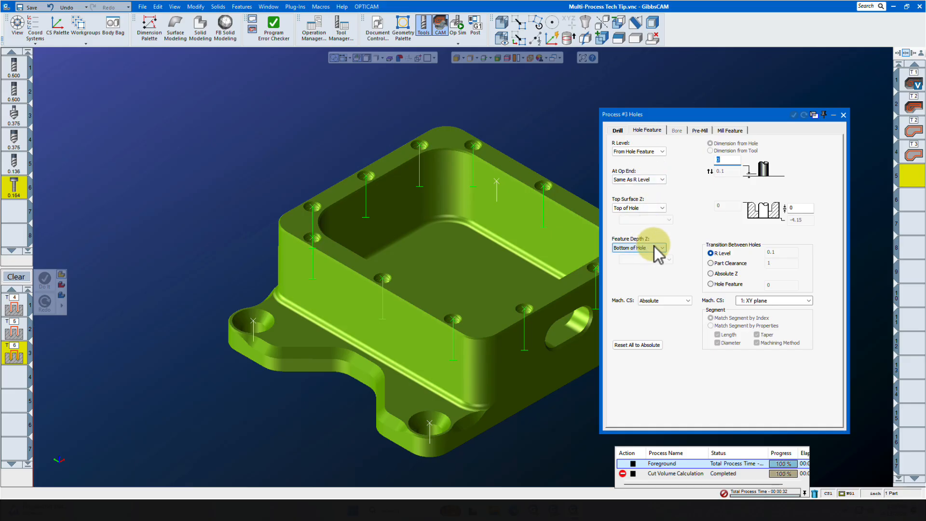
click(800, 209)
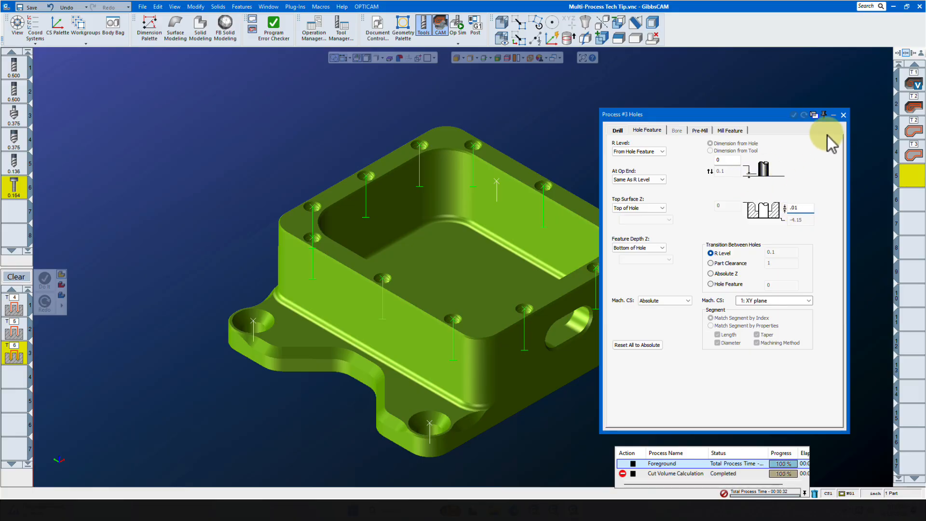
click(844, 116)
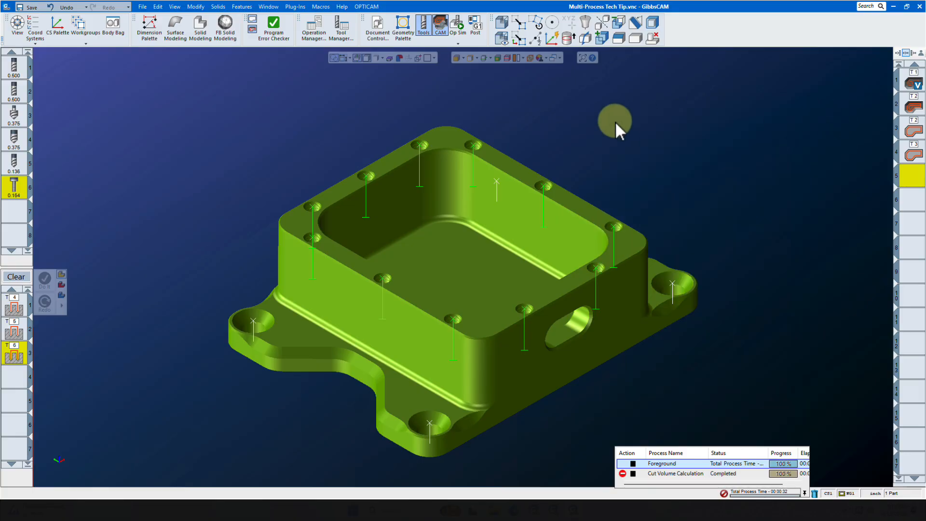
- Select all holes of Group 1 on the part's rim and generate the chamfer, drill and tap operations for them
click(473, 145)
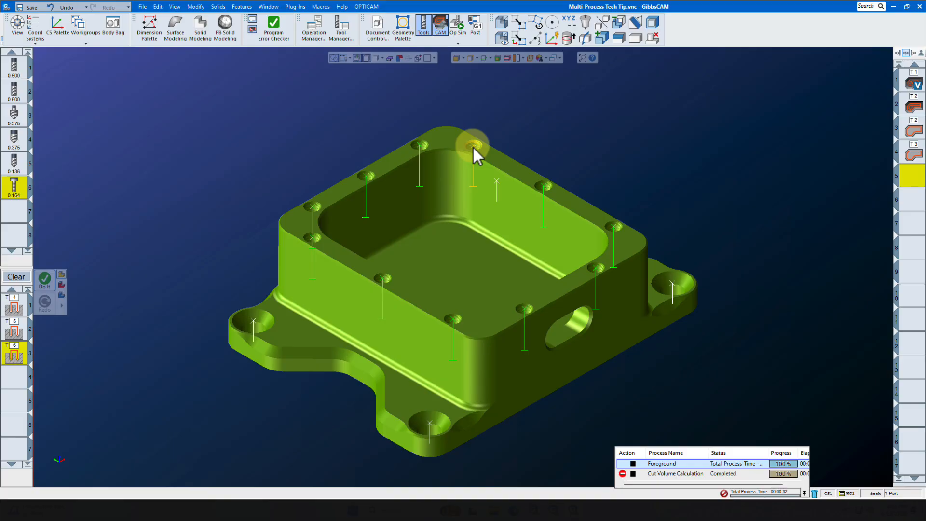
right_click(473, 146)
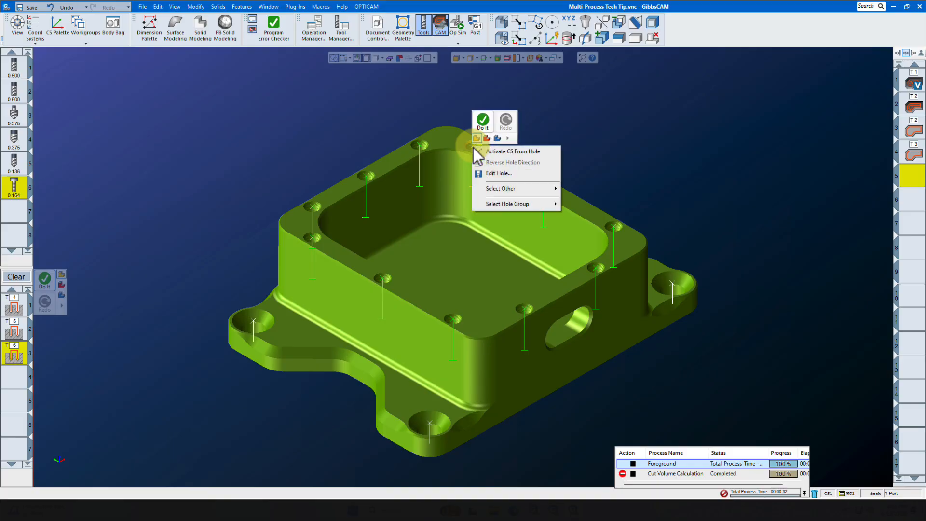
mouse_move(515, 204)
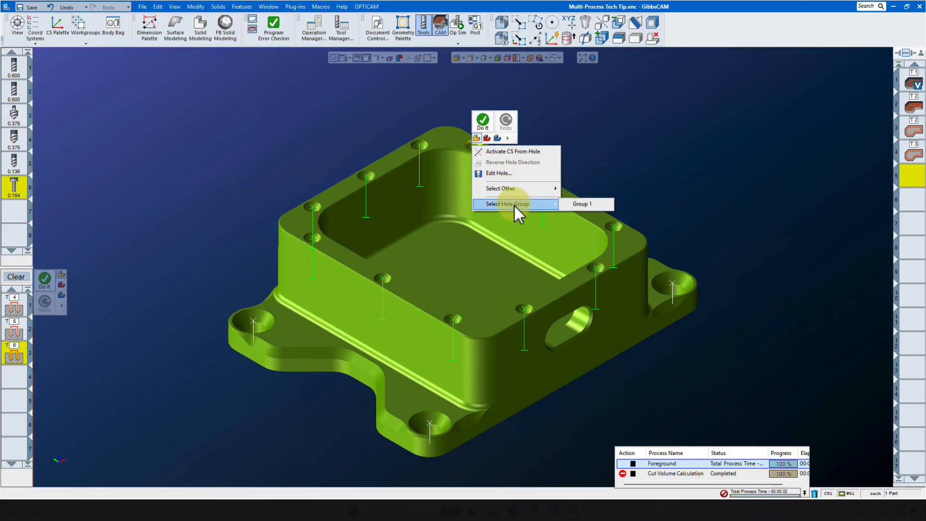
click(576, 205)
click(42, 283)
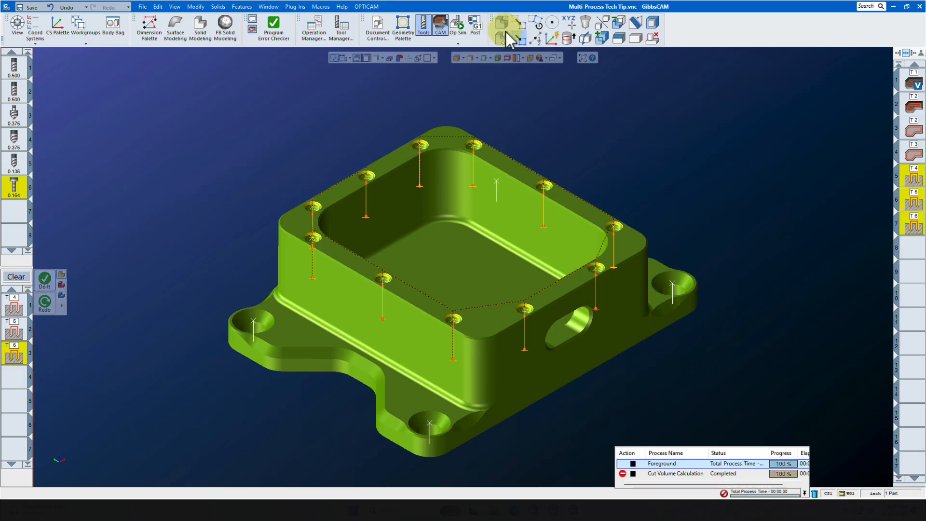
- Simulate the machining of the whole part from the start in Op Sim
click(458, 27)
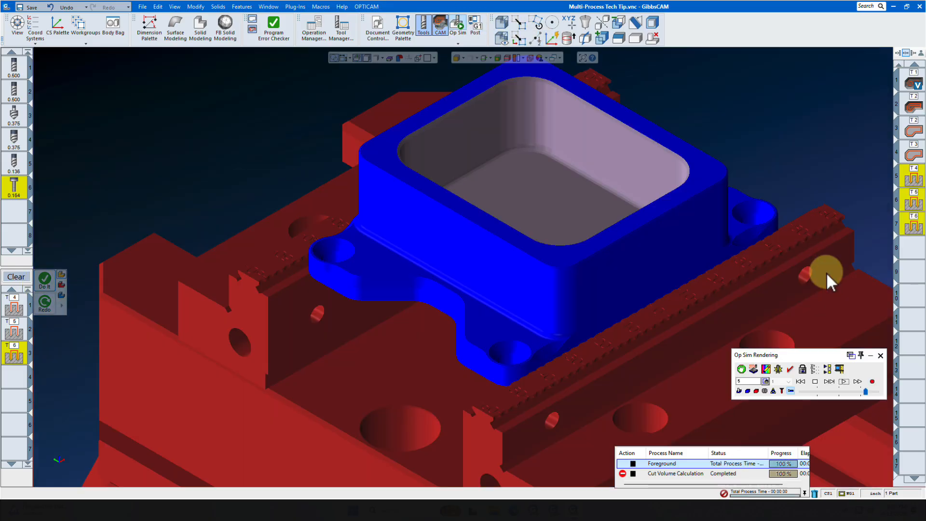
click(801, 381)
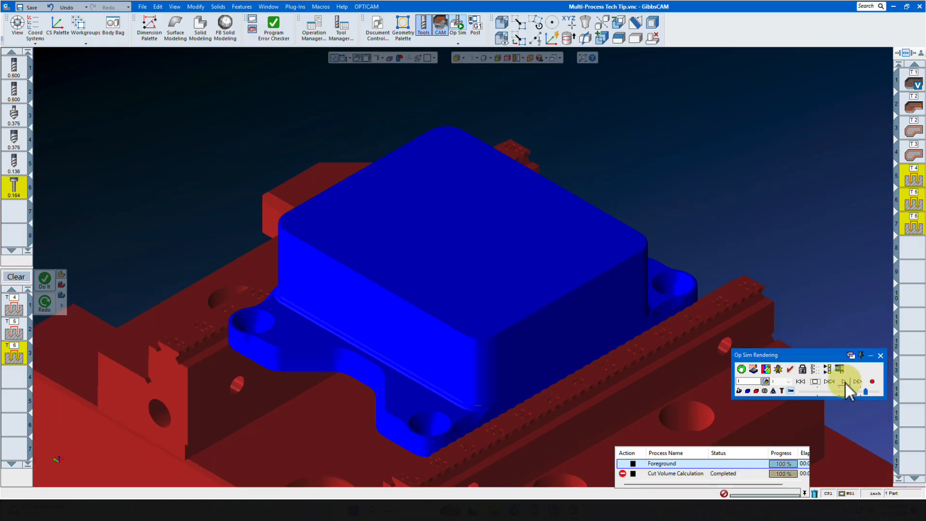
click(845, 382)
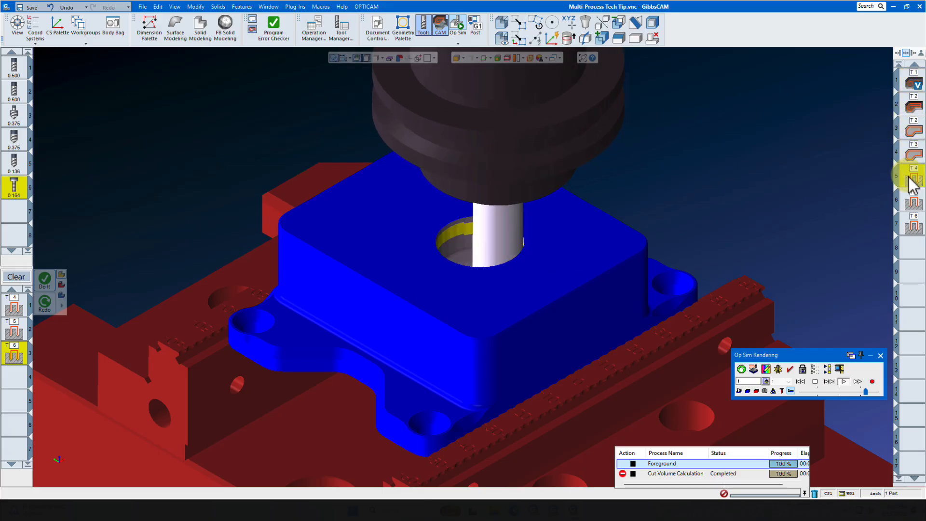
- Recall the pocket processes from the first VoluMill operation, close their settings and check which saved process lists can be loaded
double_click(906, 73)
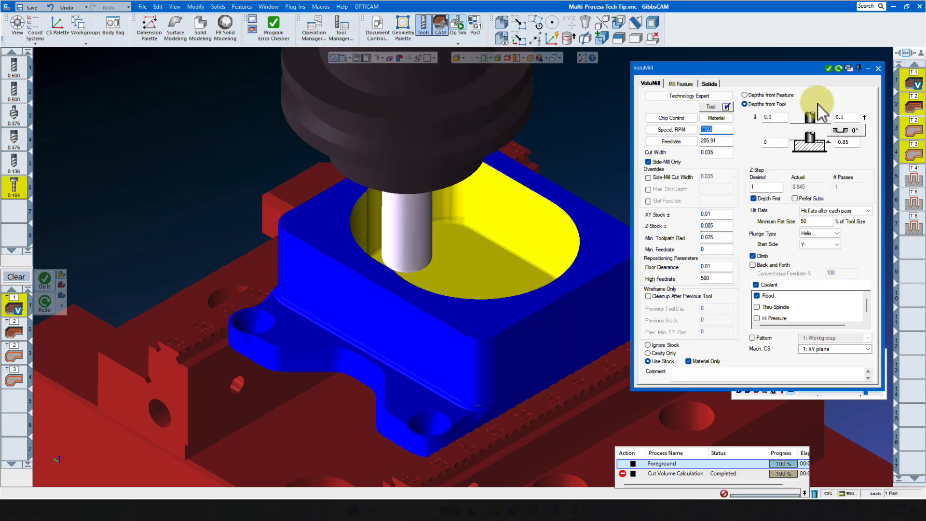
click(878, 68)
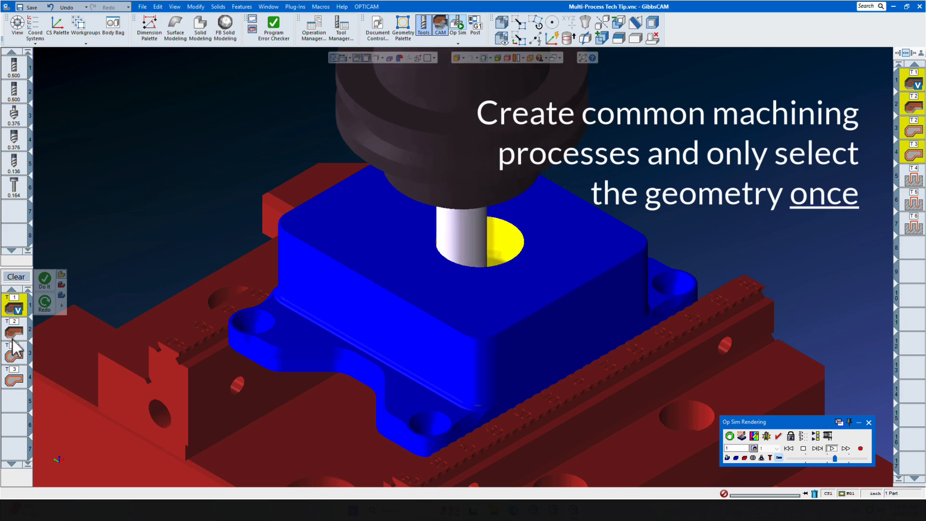
right_click(15, 316)
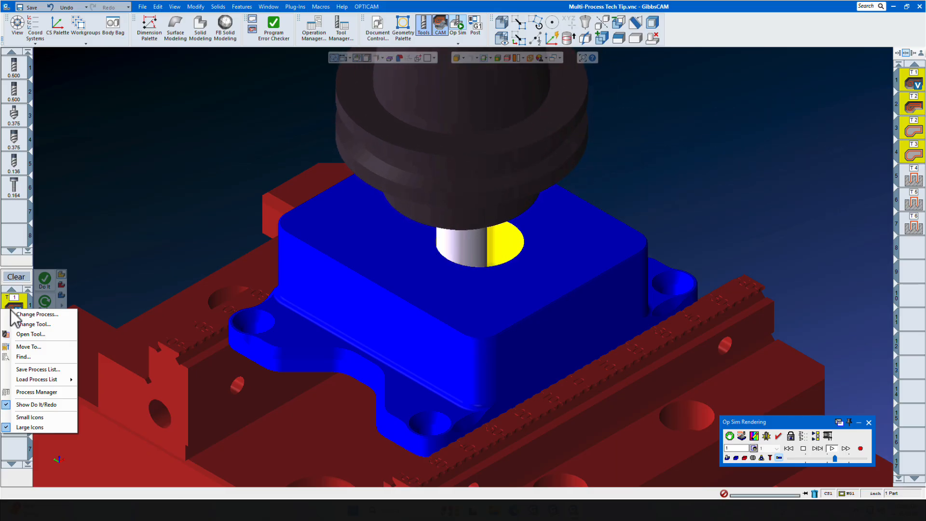
mouse_move(28, 380)
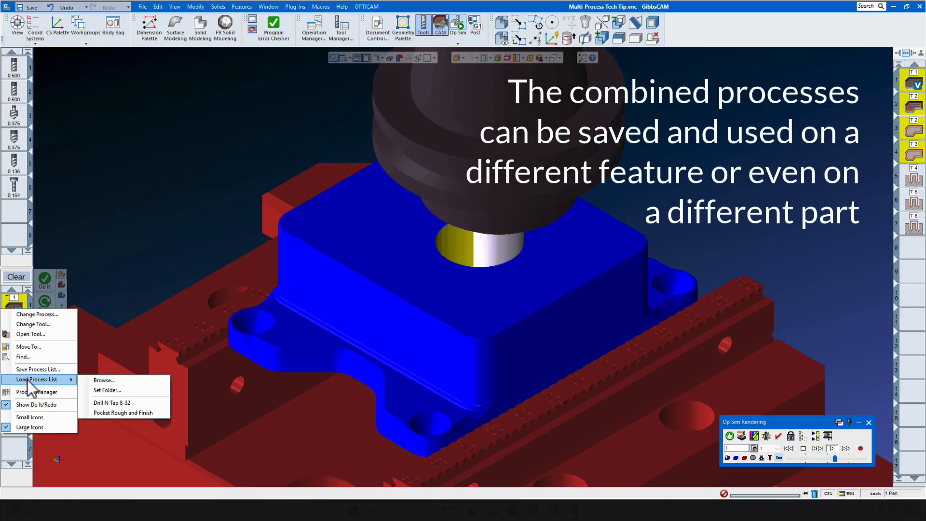
click(107, 513)
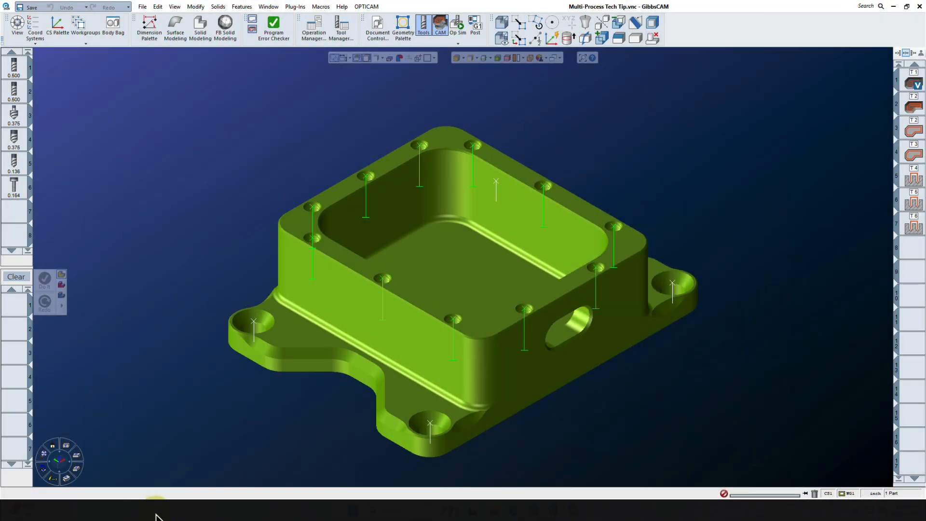
- Open Multi-Process Part 2.vnc without saving changes to the current part, and display its pocket and hole geometry
click(143, 7)
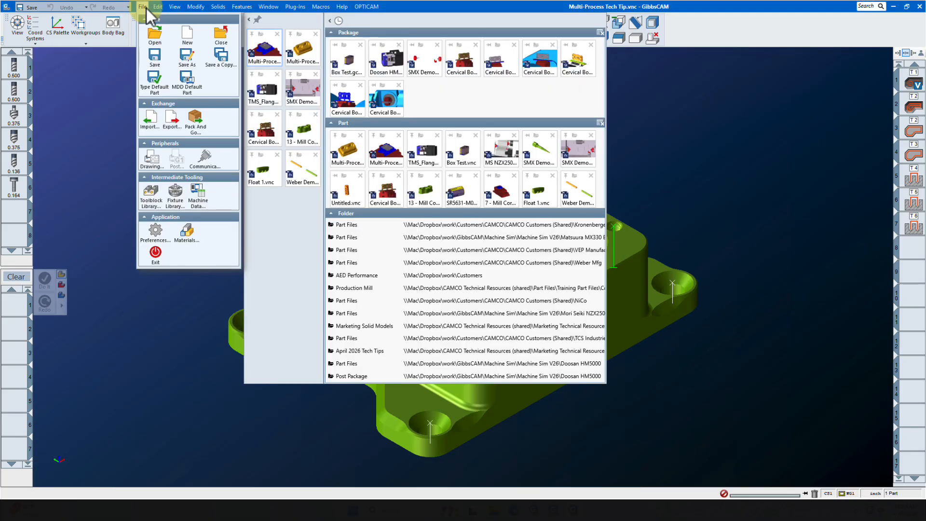
click(304, 48)
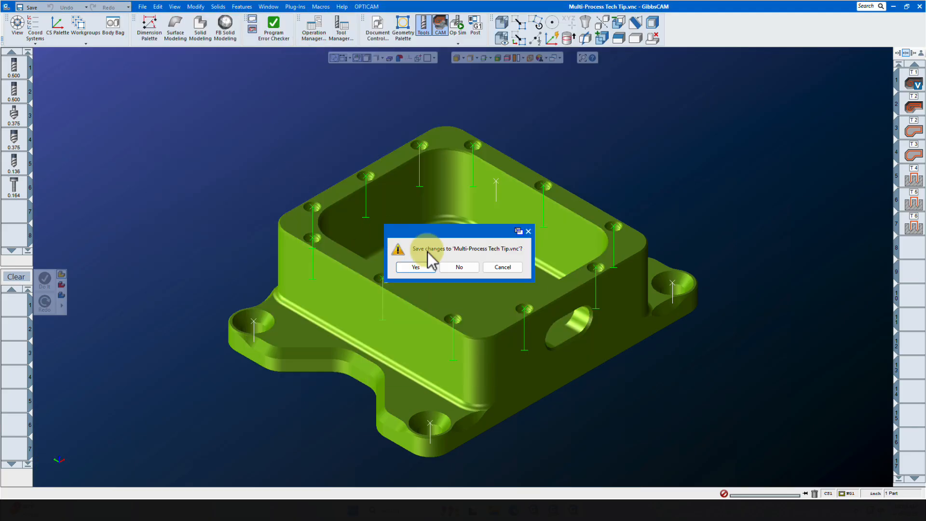
click(458, 266)
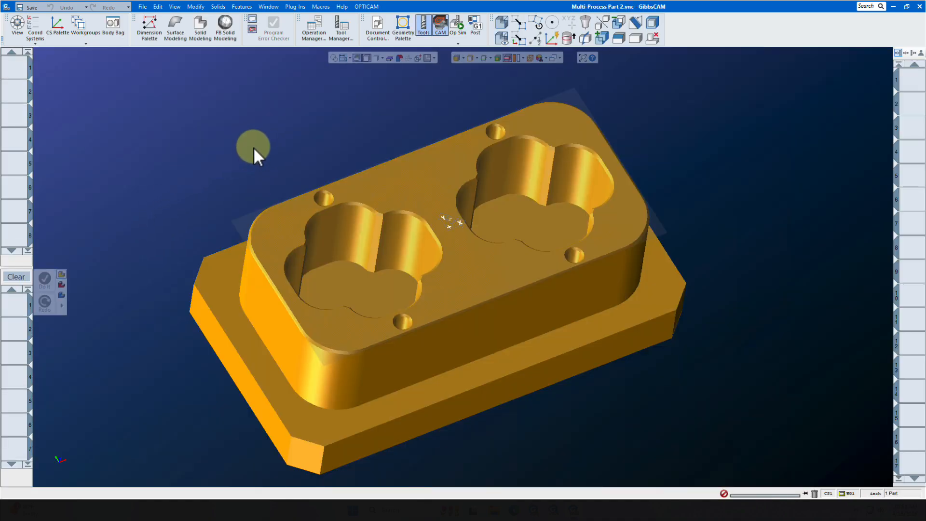
click(482, 57)
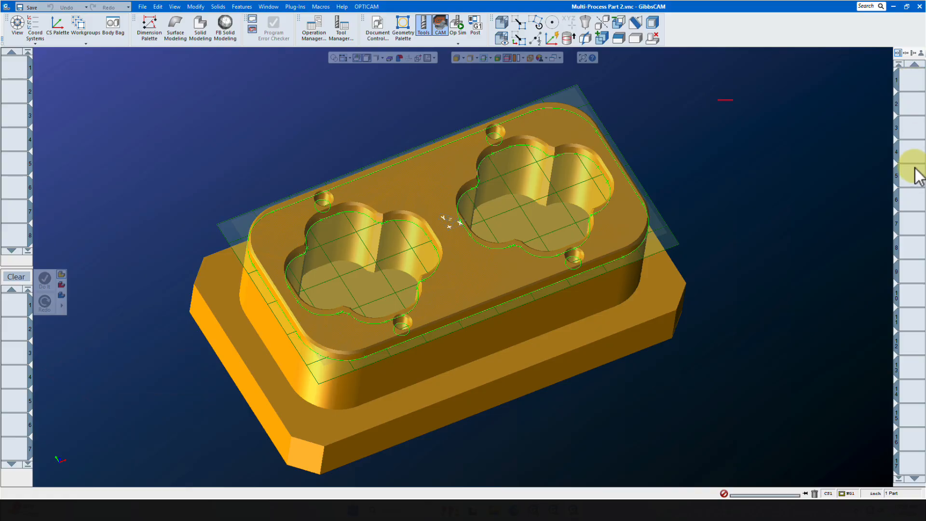
- Load the saved process list Pocket Rough and Finish into the new part
right_click(13, 309)
mouse_move(34, 372)
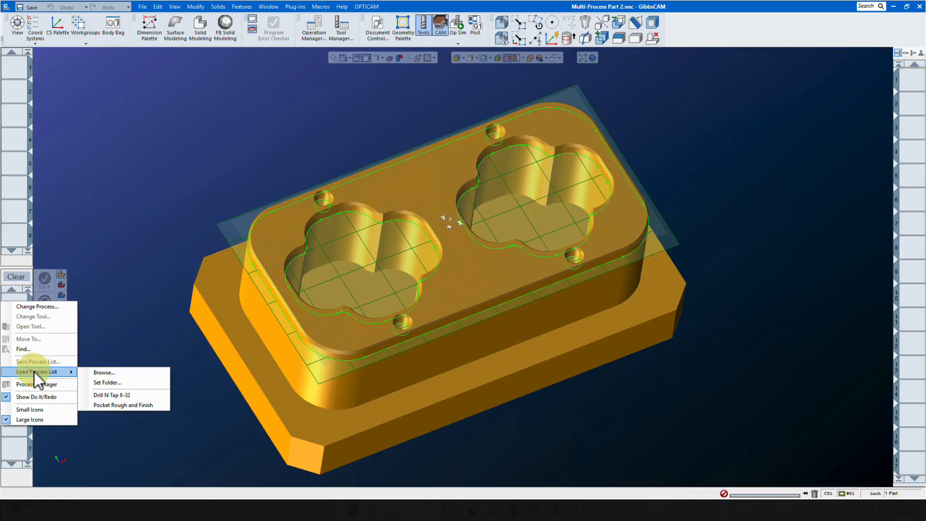
click(99, 404)
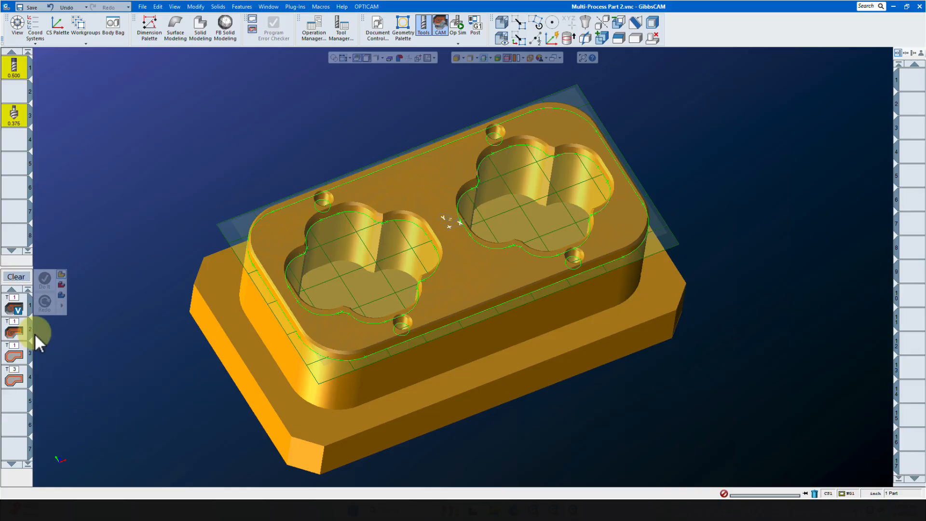
- Edit the pocket depths of the VoluMill and Roughing processes, set Contour process 3's depth to -1, and review Contour process 4
click(14, 307)
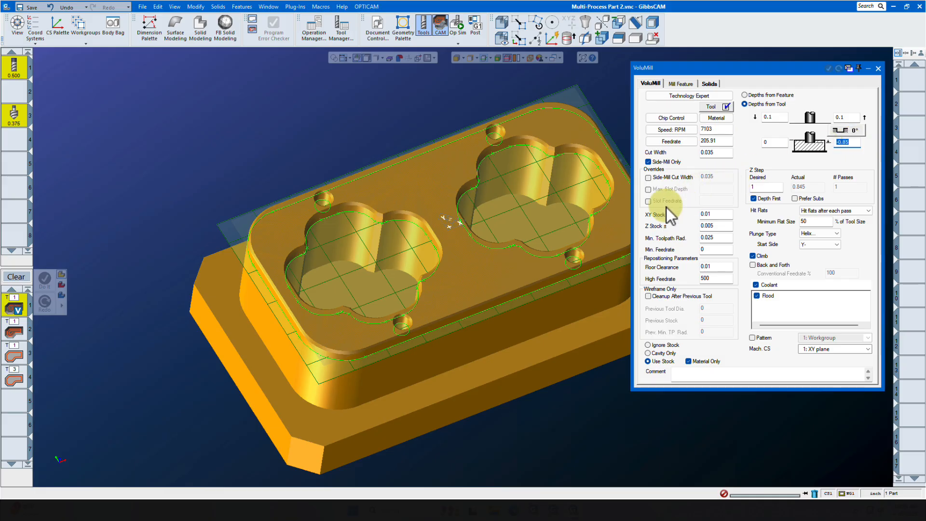
double_click(15, 331)
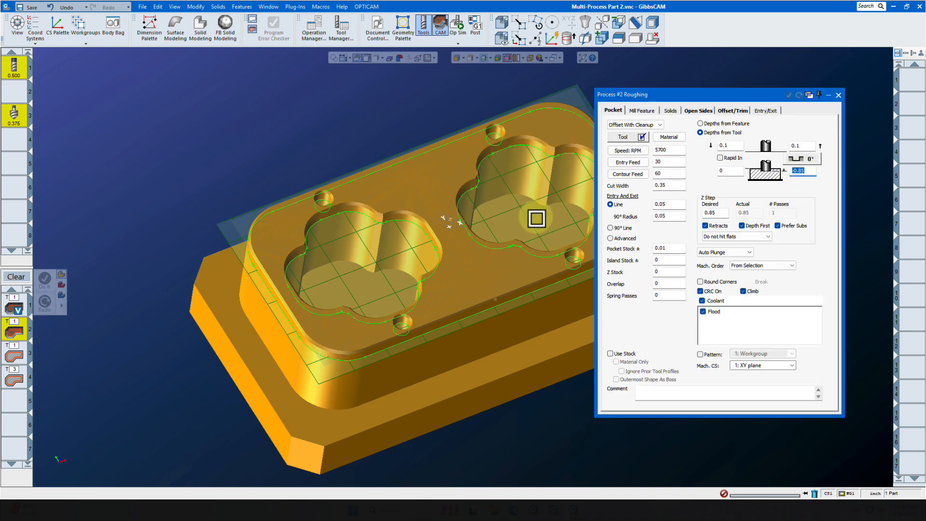
click(15, 354)
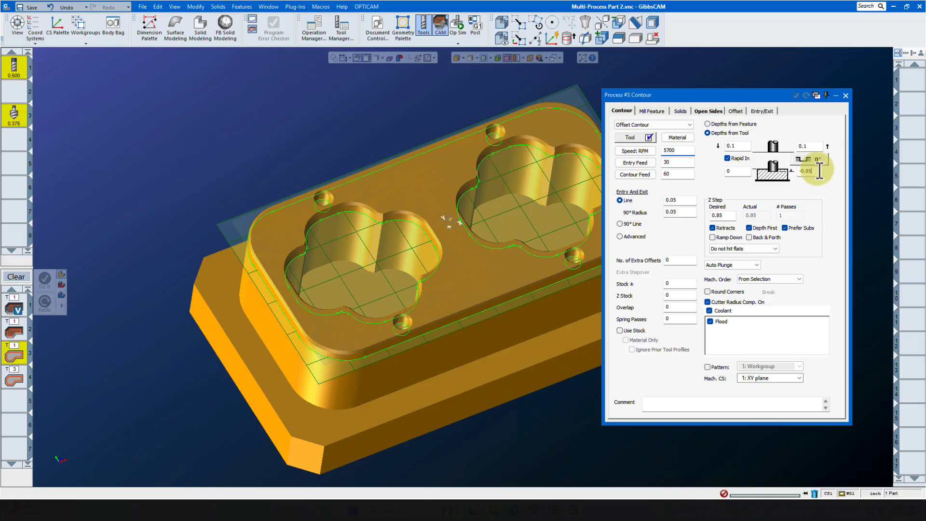
click(820, 171)
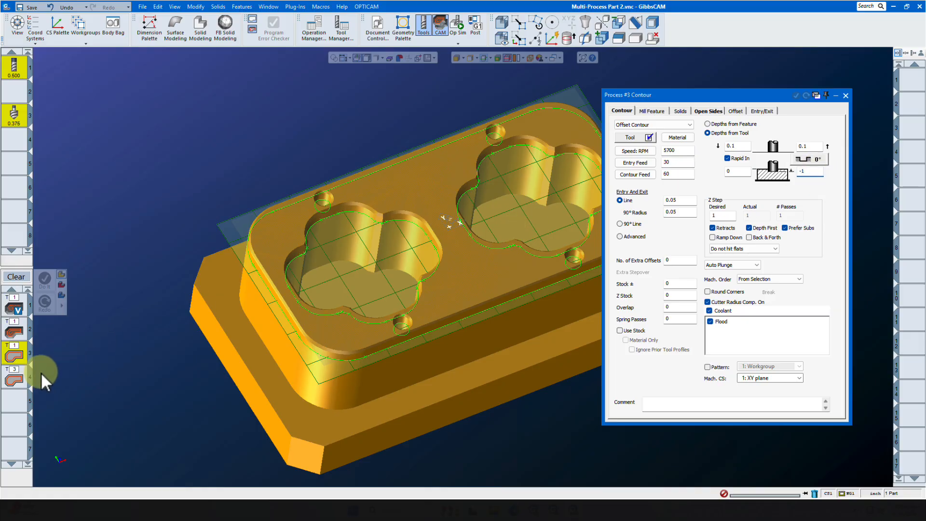
click(13, 380)
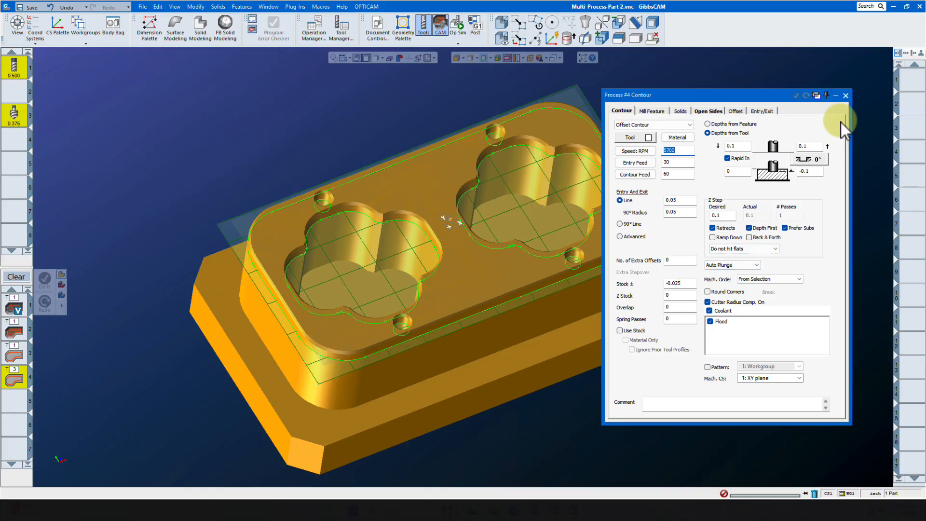
click(846, 96)
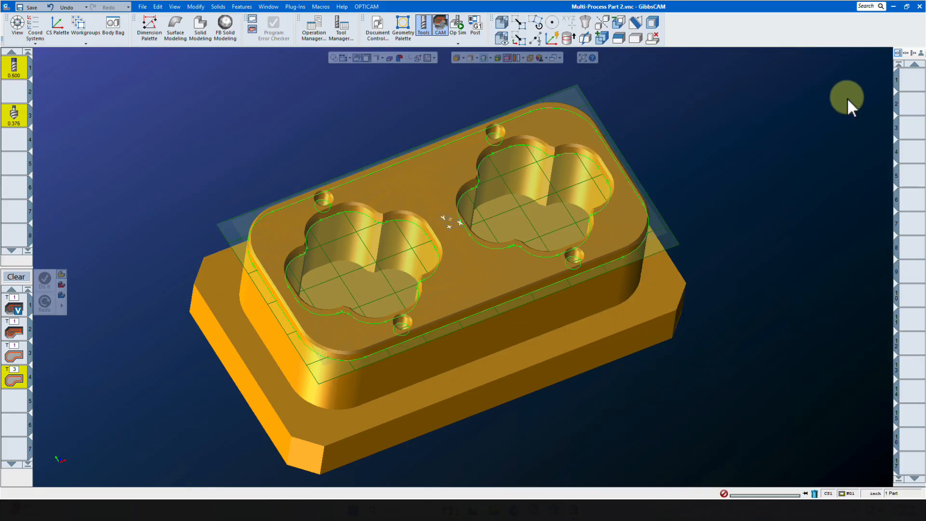
- Select the profiles of both clover-shaped pockets together and generate the operations from the loaded processes
click(333, 221)
ctrl+click(499, 152)
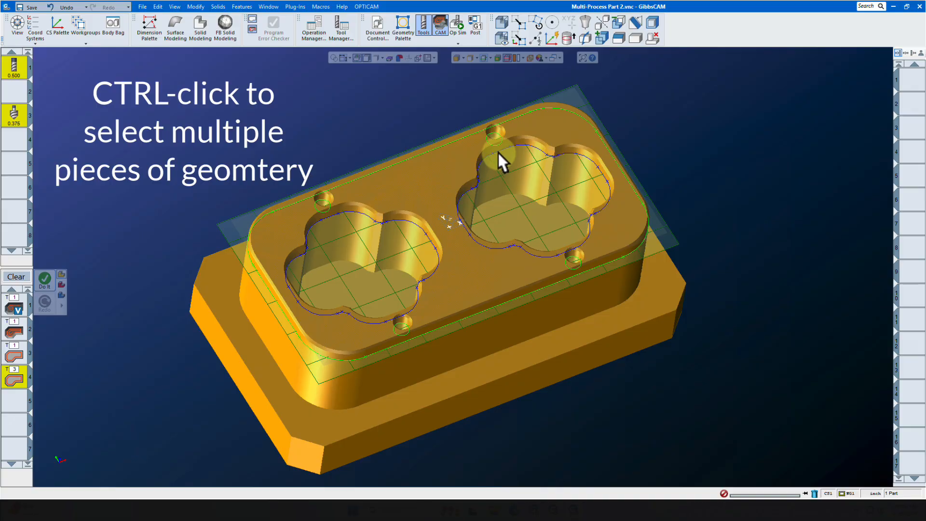
click(42, 281)
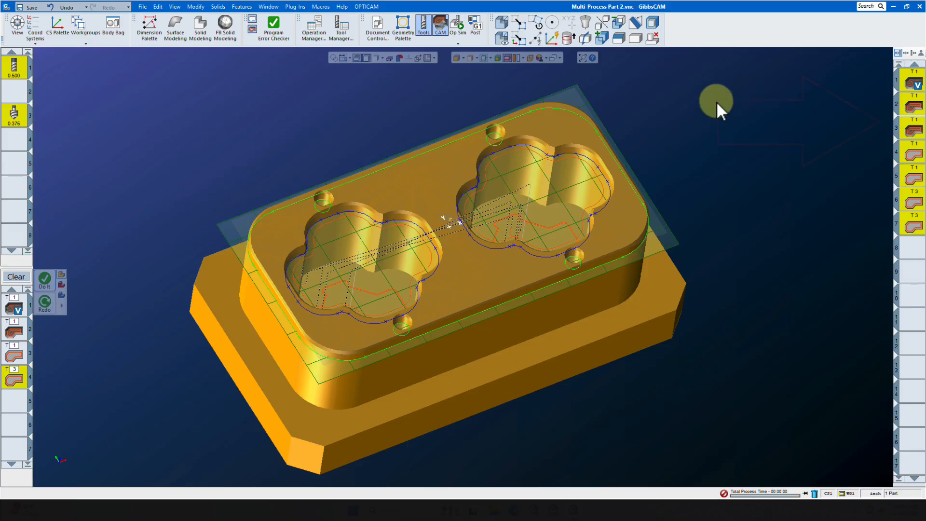
- Simulate the new pocket operations on the rectangular stock in Op Sim
click(456, 27)
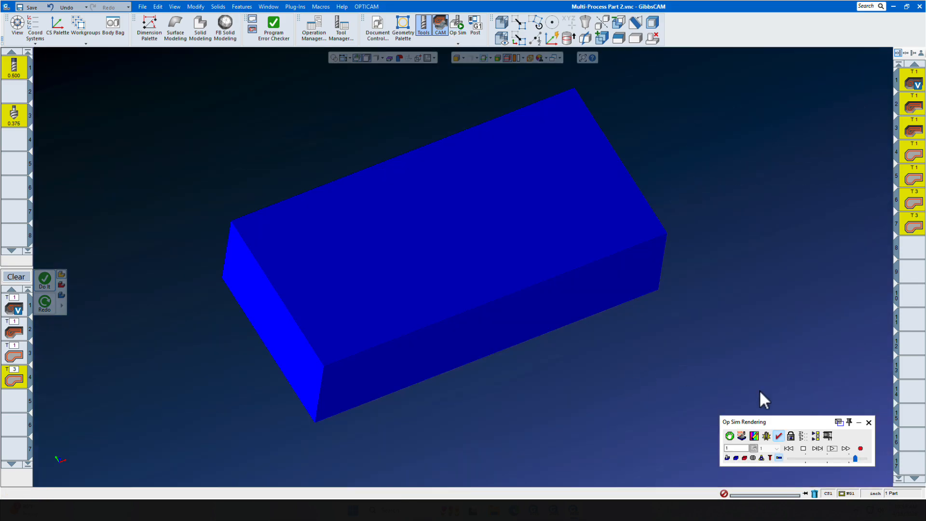
click(831, 448)
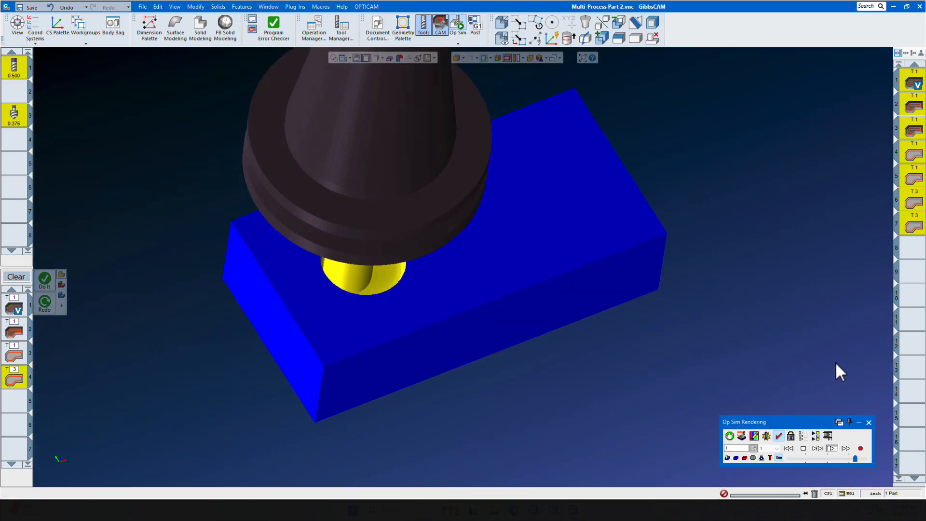